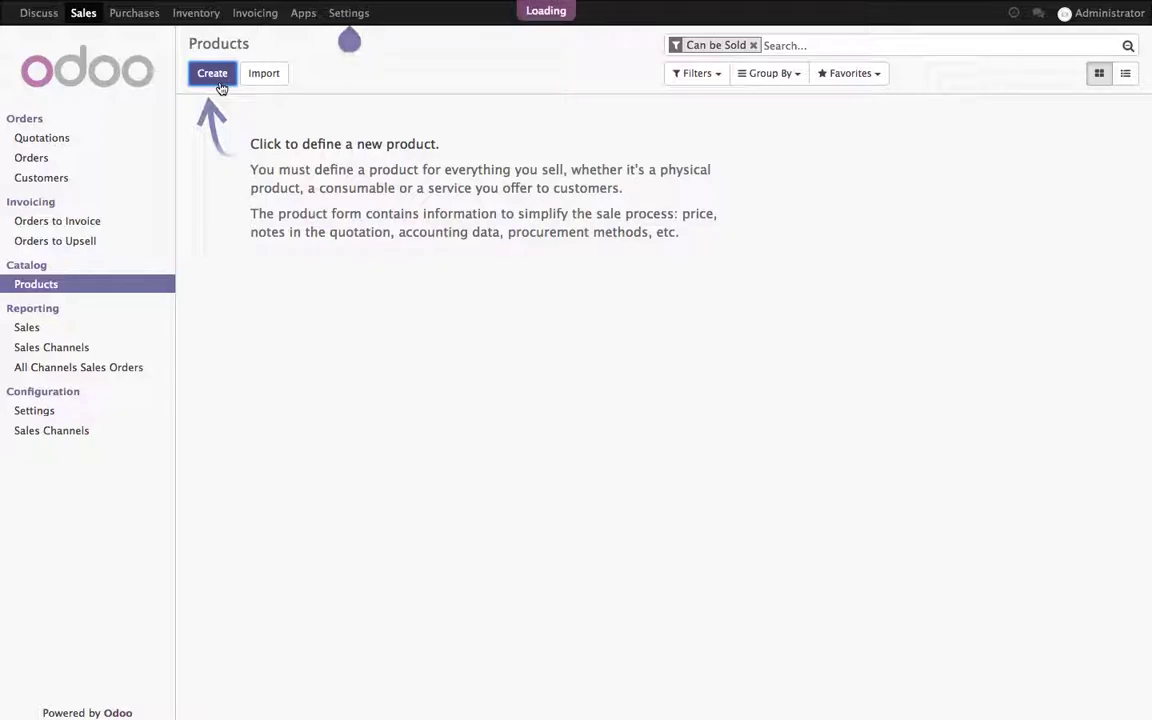
Name the new product Laptop, make it a stockable product, and set its sales price to 1,000 and cost to 750.
{"action": "type", "text": "Laptop"}
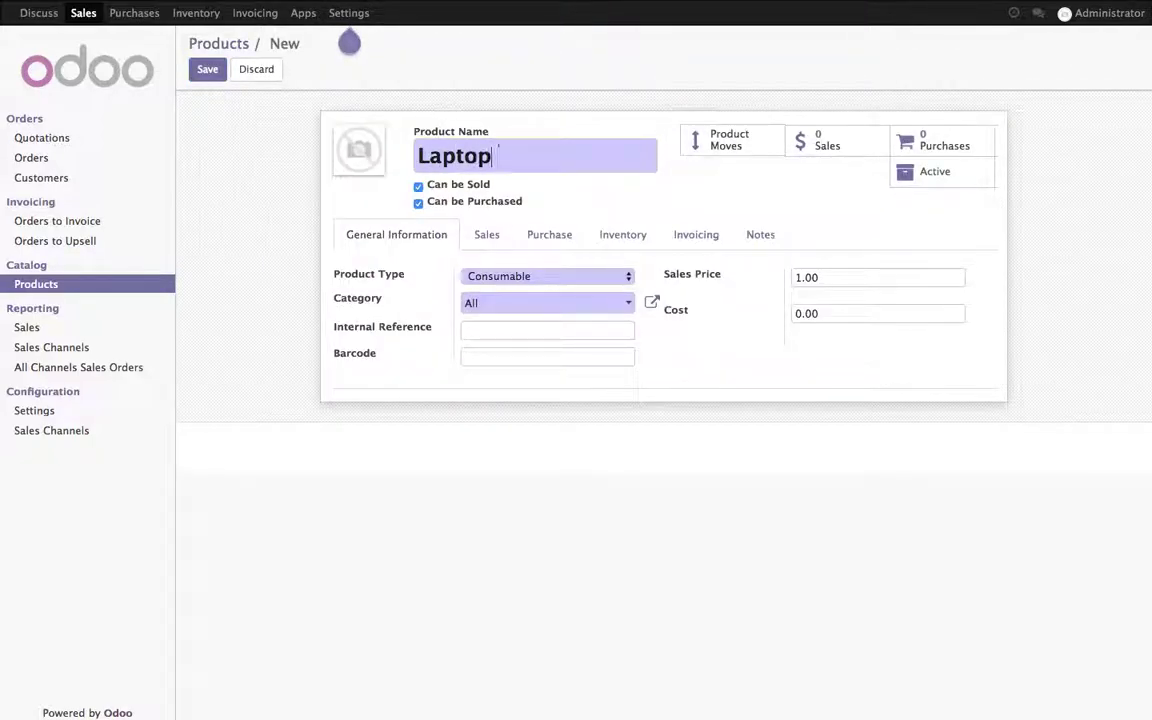
{"action": "left_click", "coordinate": [509, 277]}
{"action": "left_click", "coordinate": [514, 306]}
{"action": "left_click", "coordinate": [838, 303]}
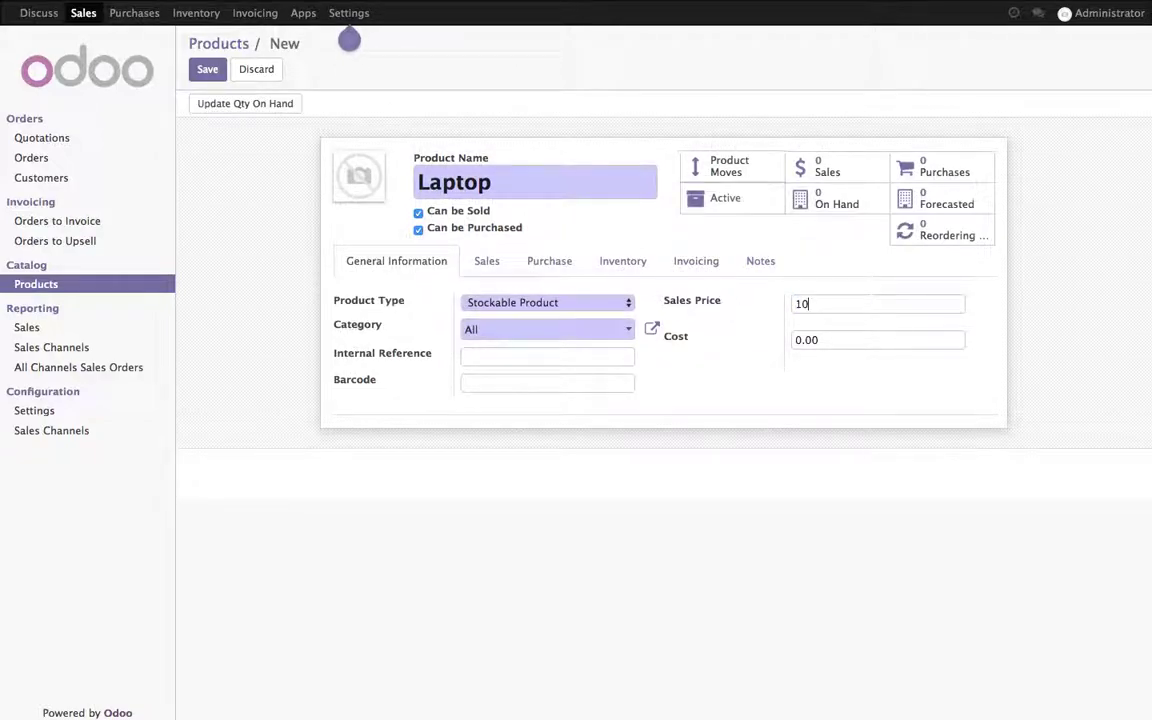
{"action": "left_click", "coordinate": [777, 341]}
{"action": "left_click", "coordinate": [822, 340]}
{"action": "type", "text": "750"}
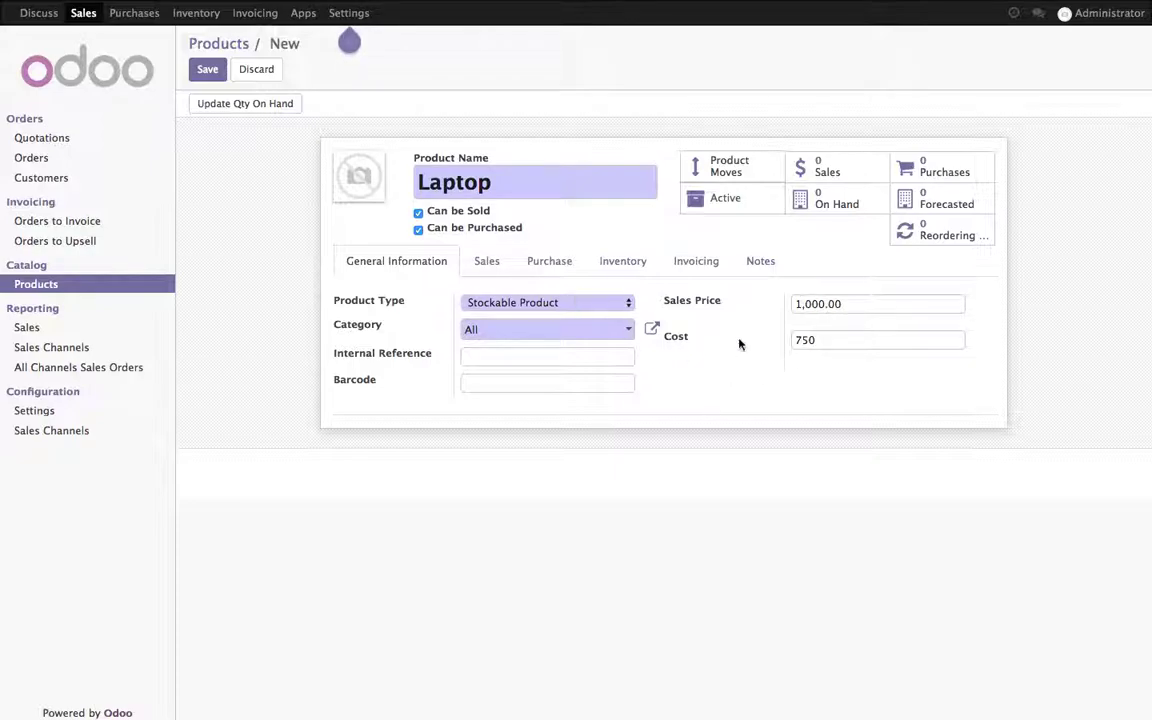
Enable the Make To Order route alongside Buy for the Laptop and set its customer lead time to 10 days.
{"action": "left_click", "coordinate": [620, 270]}
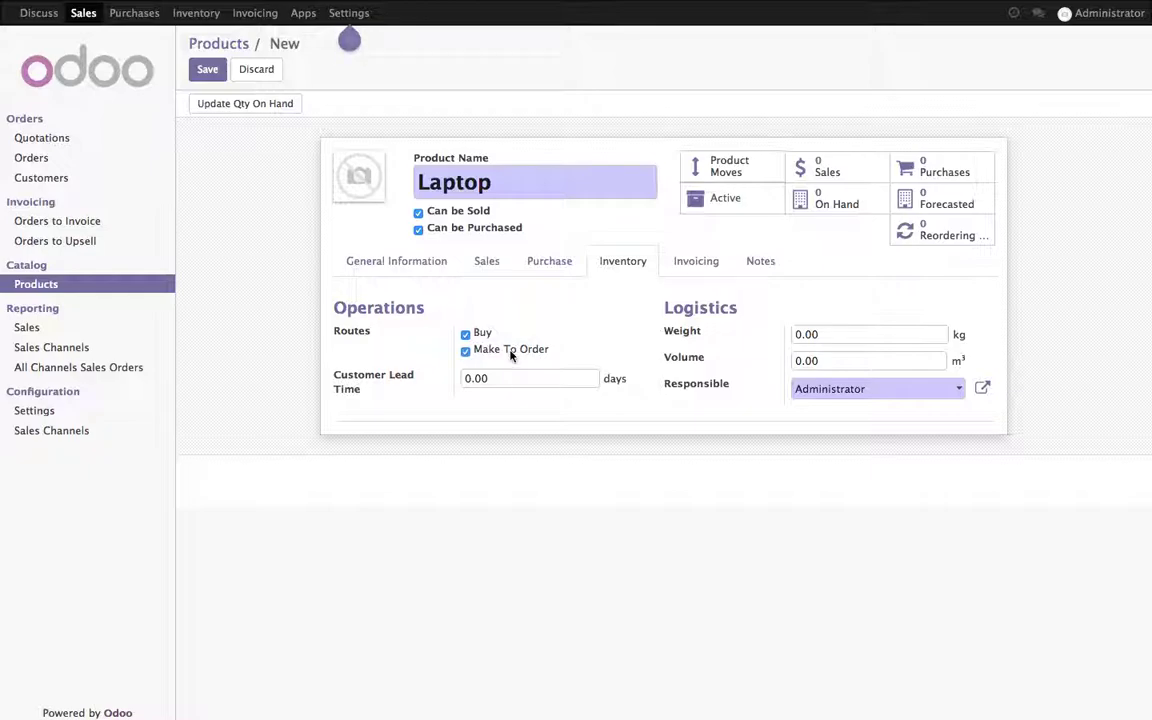
{"action": "left_click", "coordinate": [485, 382]}
{"action": "type", "text": "10"}
Add a vendor entry to the Laptop's purchase details and create Default Supplier as its vendor.
{"action": "left_click", "coordinate": [548, 263]}
{"action": "left_click", "coordinate": [395, 350]}
{"action": "type", "text": "Default Su"}
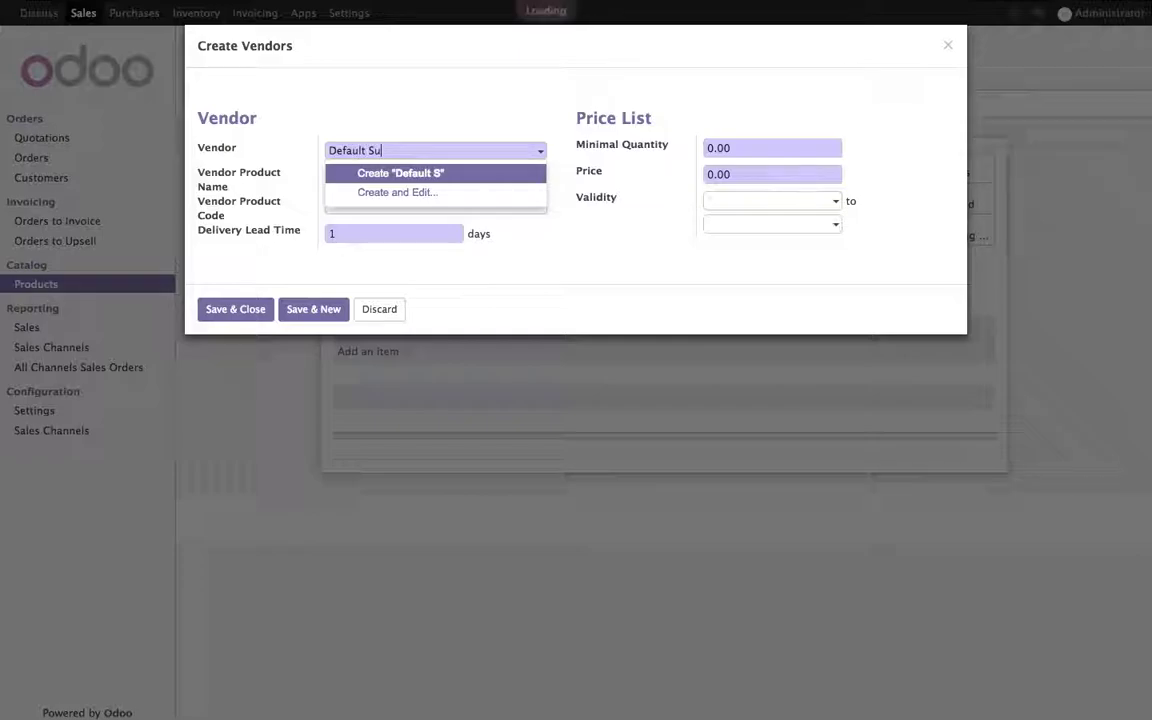
{"action": "type", "text": "pplier"}
{"action": "key", "text": "Return"}
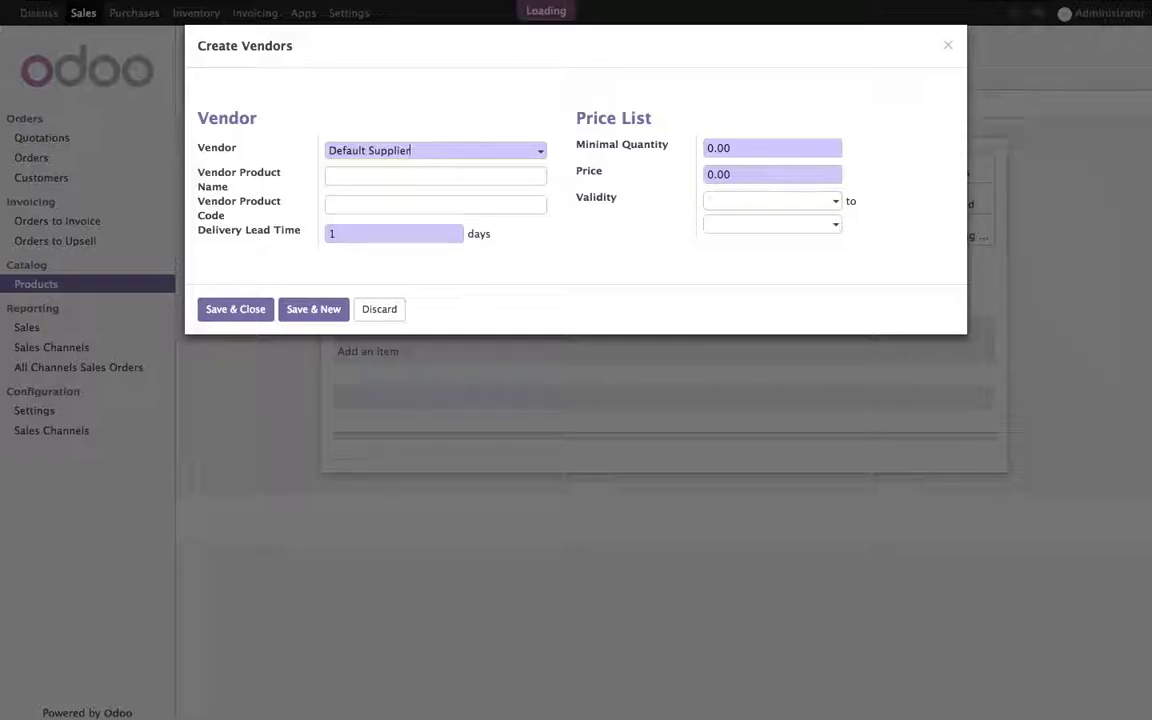
Set the vendor's minimal quantity to 1, price to 750 and delivery lead time to 7 days, and save the product.
{"action": "left_click", "coordinate": [747, 150]}
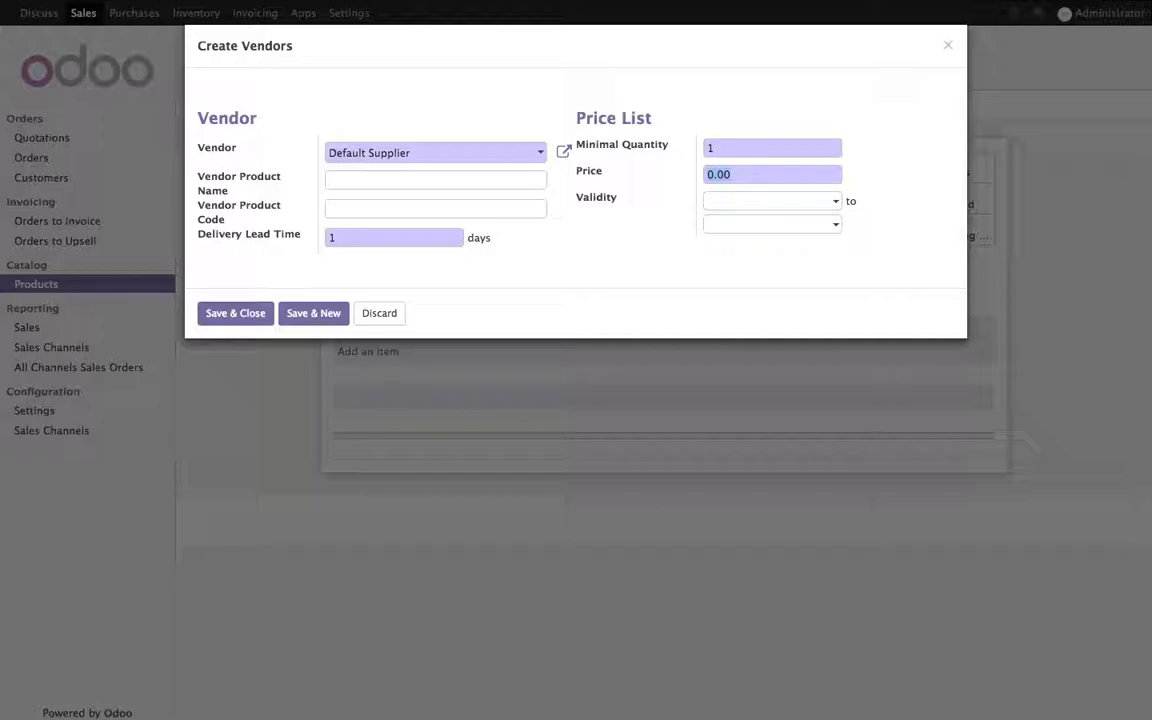
{"action": "type", "text": "7"}
{"action": "double_click", "coordinate": [348, 237]}
{"action": "type", "text": "7"}
{"action": "left_click", "coordinate": [242, 313]}
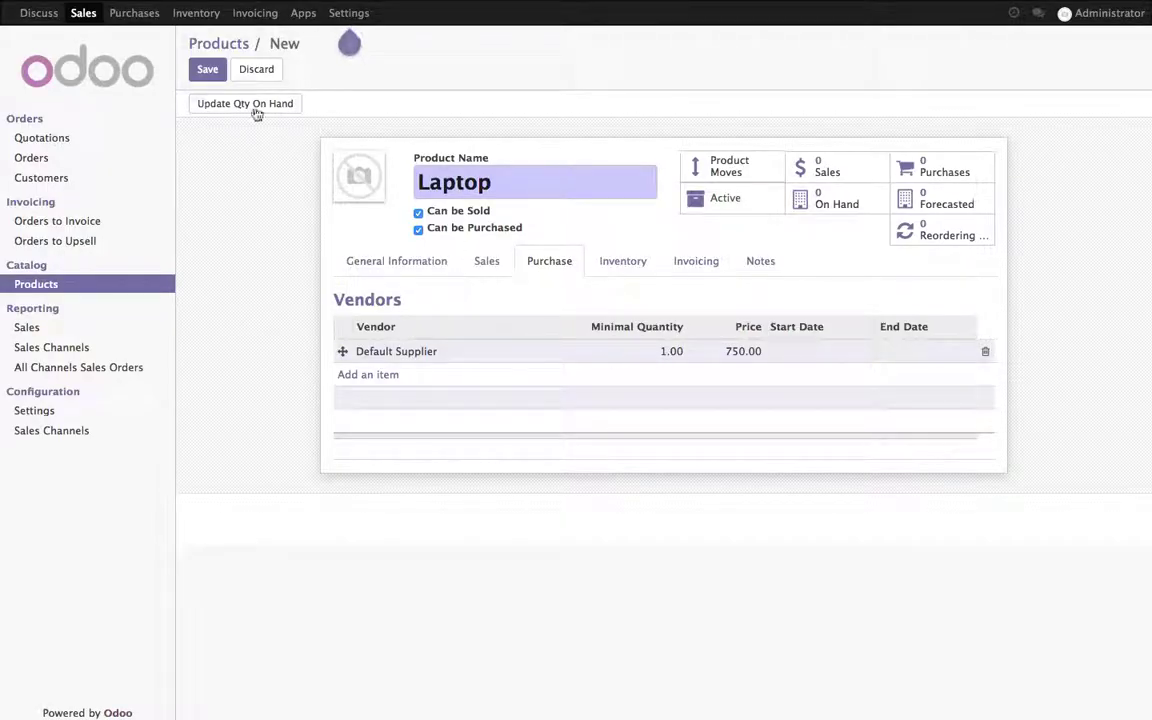
{"action": "left_click", "coordinate": [208, 71]}
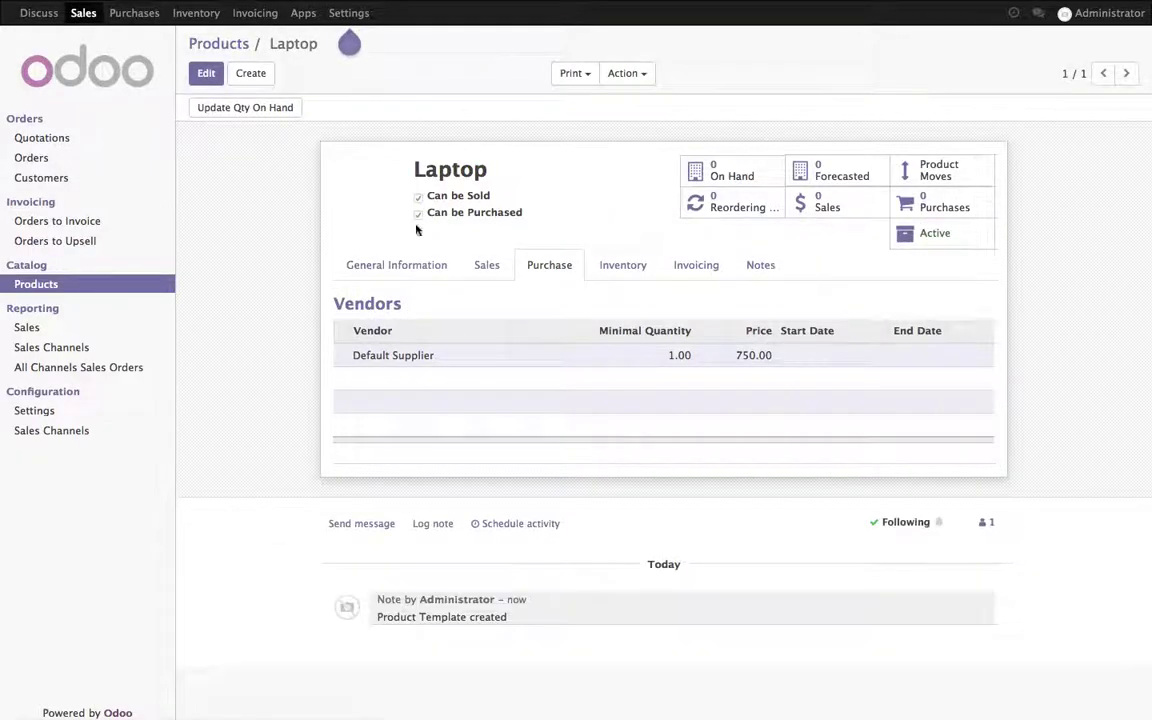
Review the saved Laptop's general, inventory and vendor details, and return to the product list.
{"action": "left_click", "coordinate": [390, 268]}
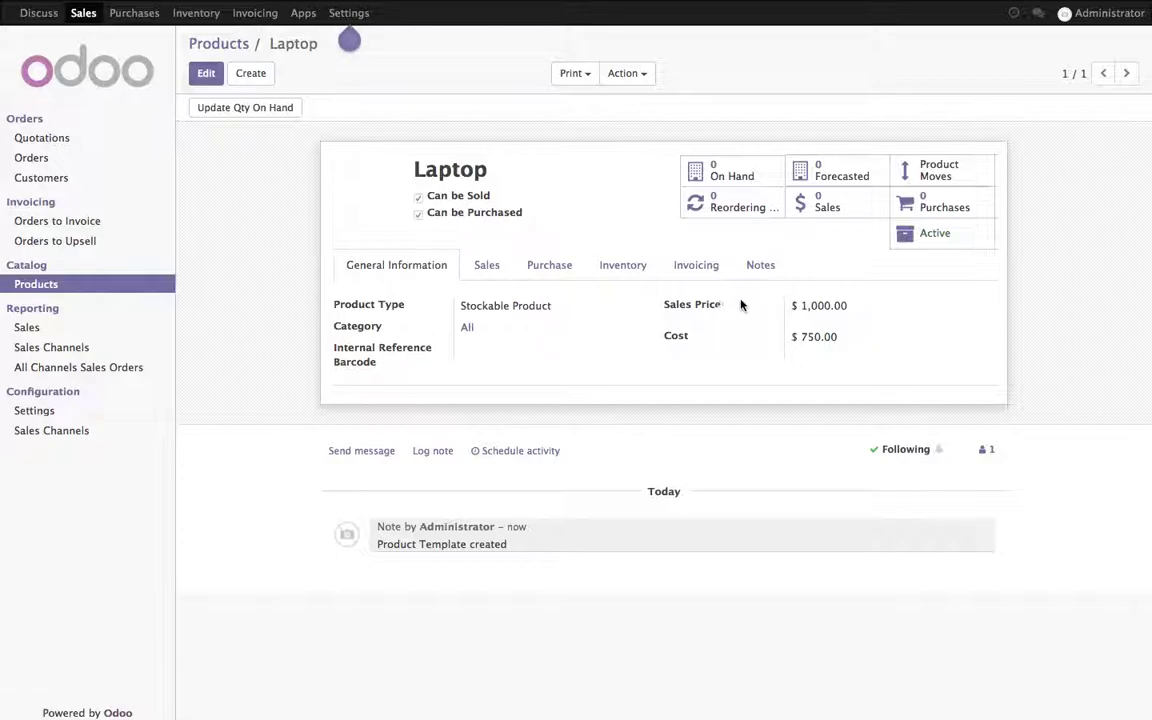
{"action": "left_click", "coordinate": [620, 268]}
{"action": "mouse_move", "coordinate": [535, 352]}
{"action": "left_mouse_down"}
{"action": "mouse_move", "coordinate": [522, 337]}
{"action": "mouse_move", "coordinate": [555, 363]}
{"action": "left_mouse_up"}
{"action": "left_click", "coordinate": [548, 270]}
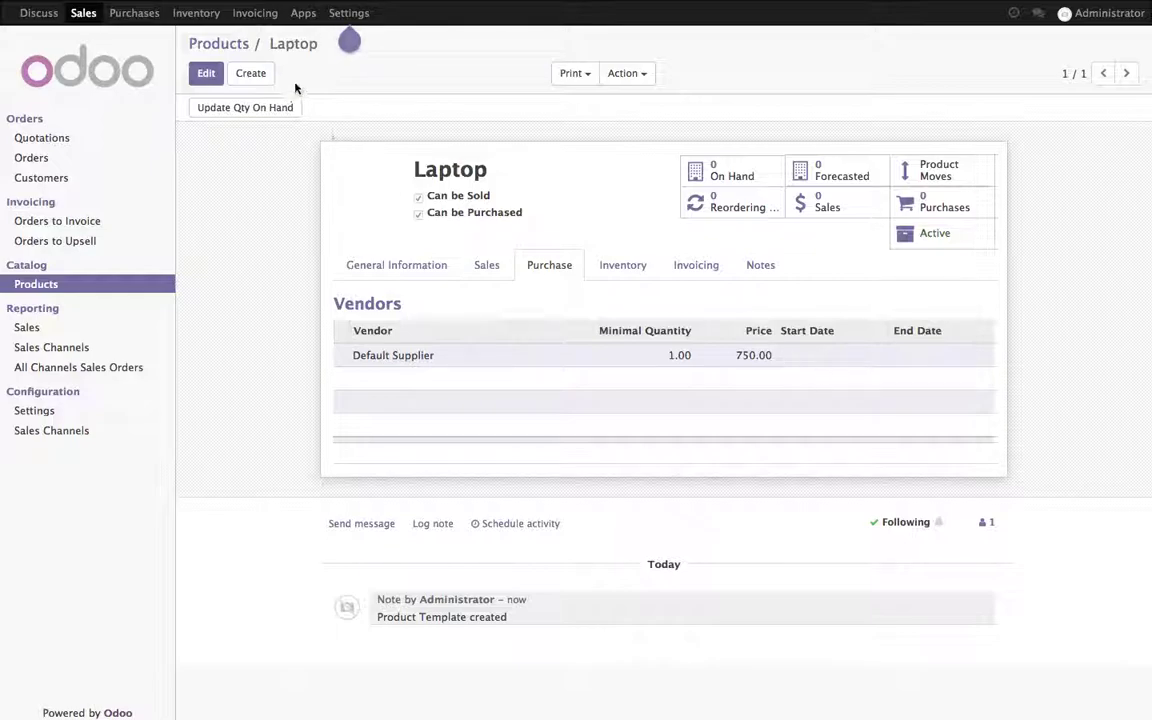
{"action": "left_click", "coordinate": [228, 46]}
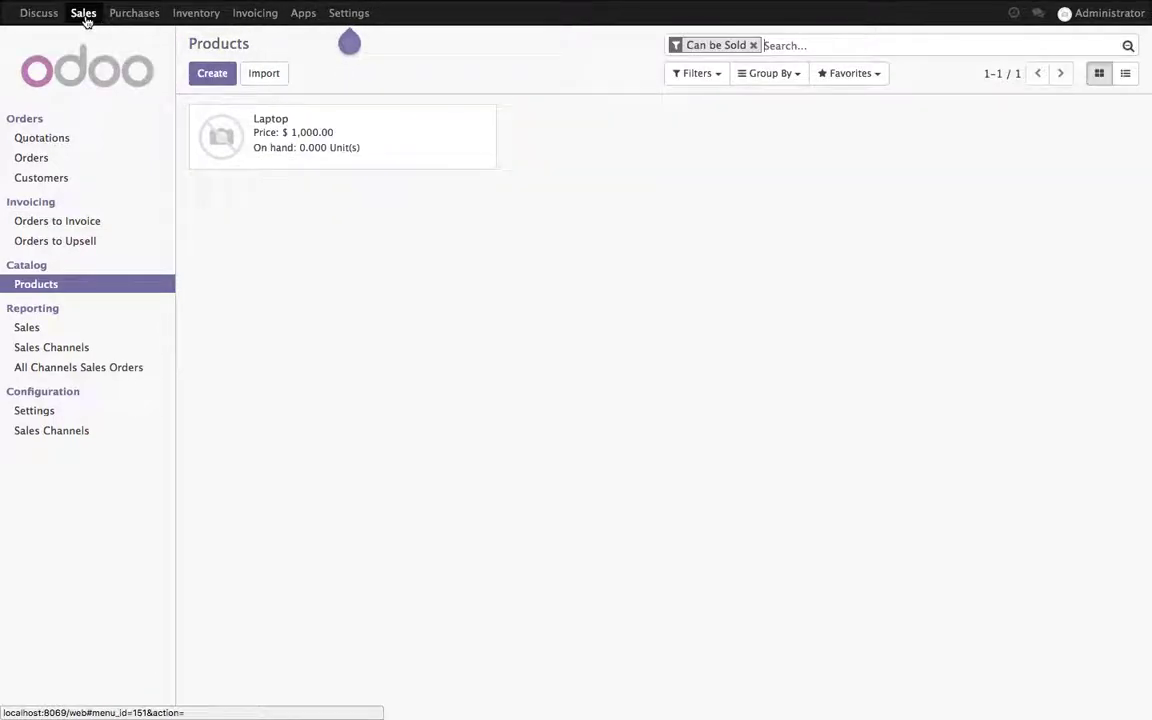
Start a new sales quotation and create a new customer named Customer for it.
{"action": "left_click", "coordinate": [85, 16]}
{"action": "left_click", "coordinate": [211, 73]}
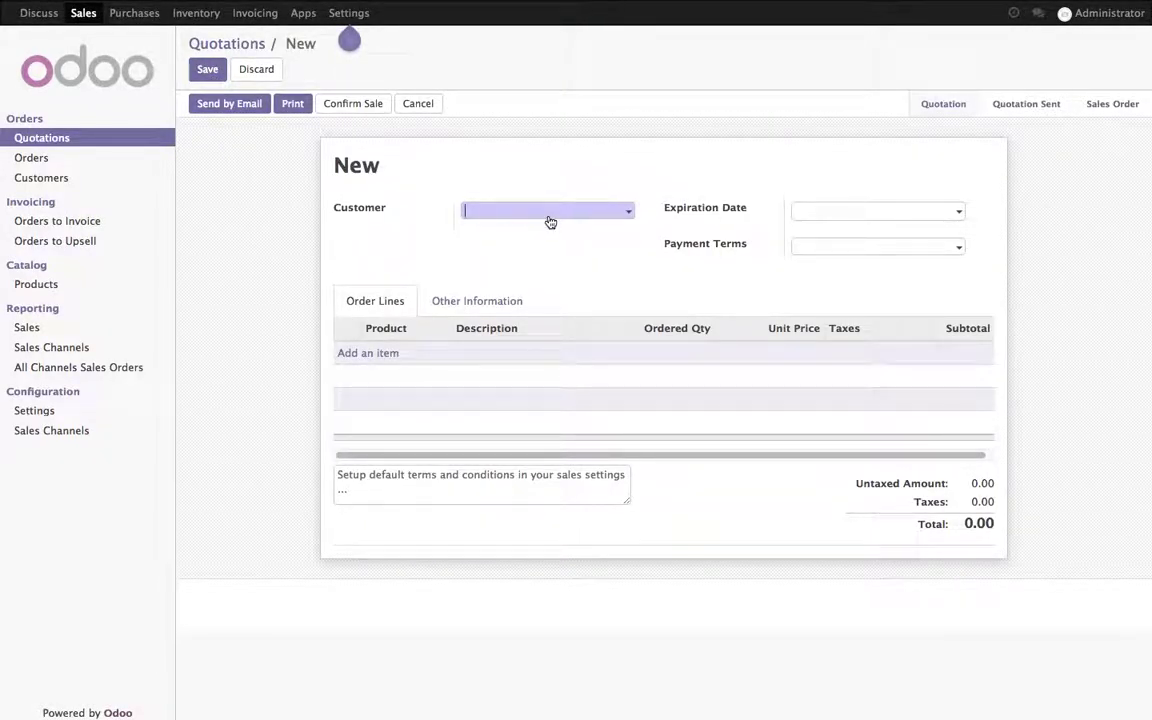
{"action": "type", "text": "Customer"}
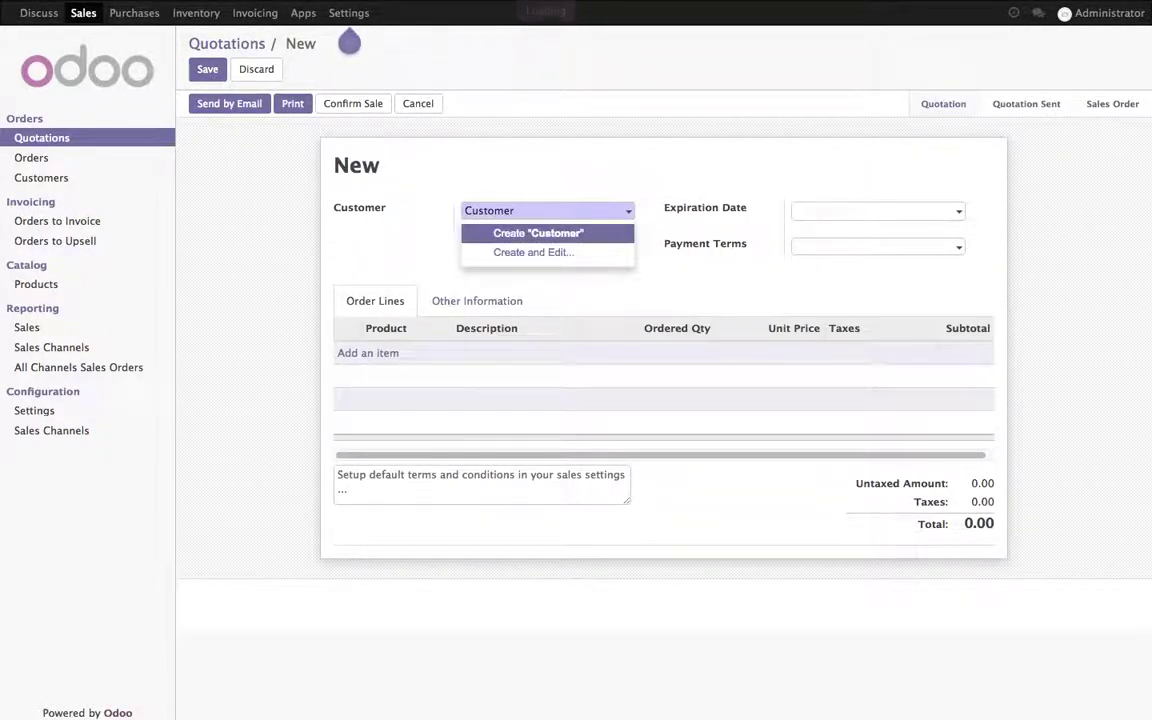
{"action": "key", "text": "Return"}
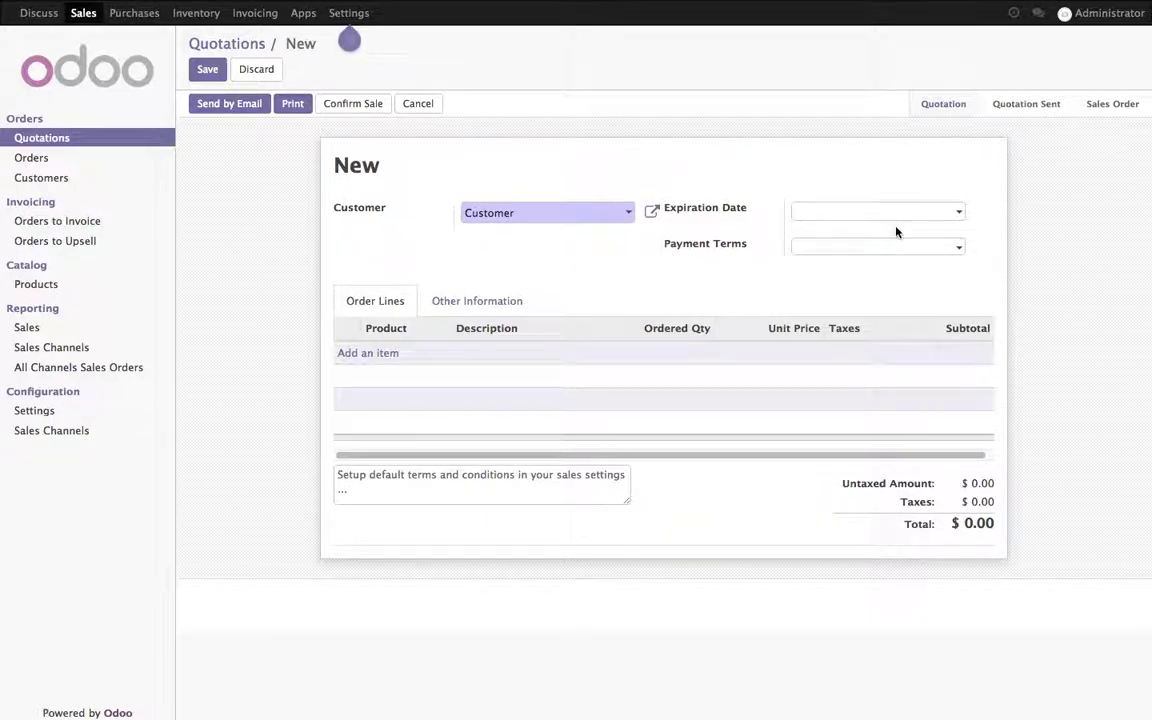
Add the Laptop as an order line on the quotation.
{"action": "left_click", "coordinate": [396, 356]}
{"action": "left_click", "coordinate": [401, 359]}
{"action": "left_click", "coordinate": [385, 378]}
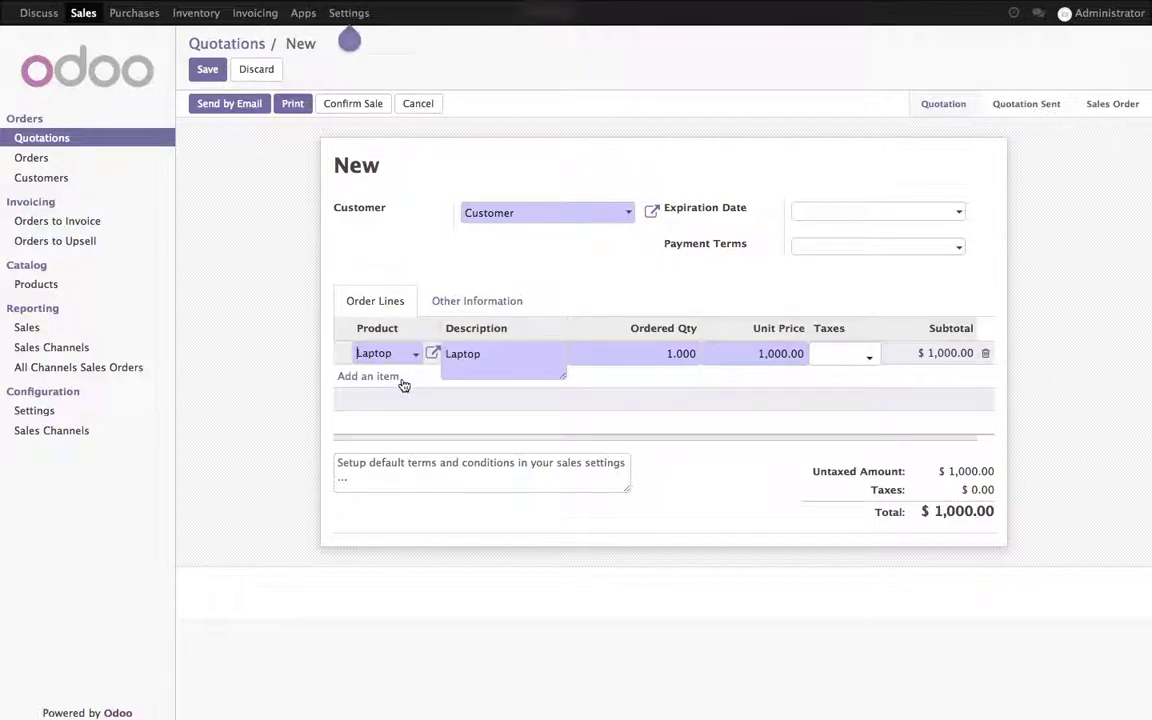
{"action": "left_click", "coordinate": [763, 500]}
Set the quotation's expiration date to 05/31/2018 and its payment terms to Immediate Payment.
{"action": "left_click", "coordinate": [941, 211]}
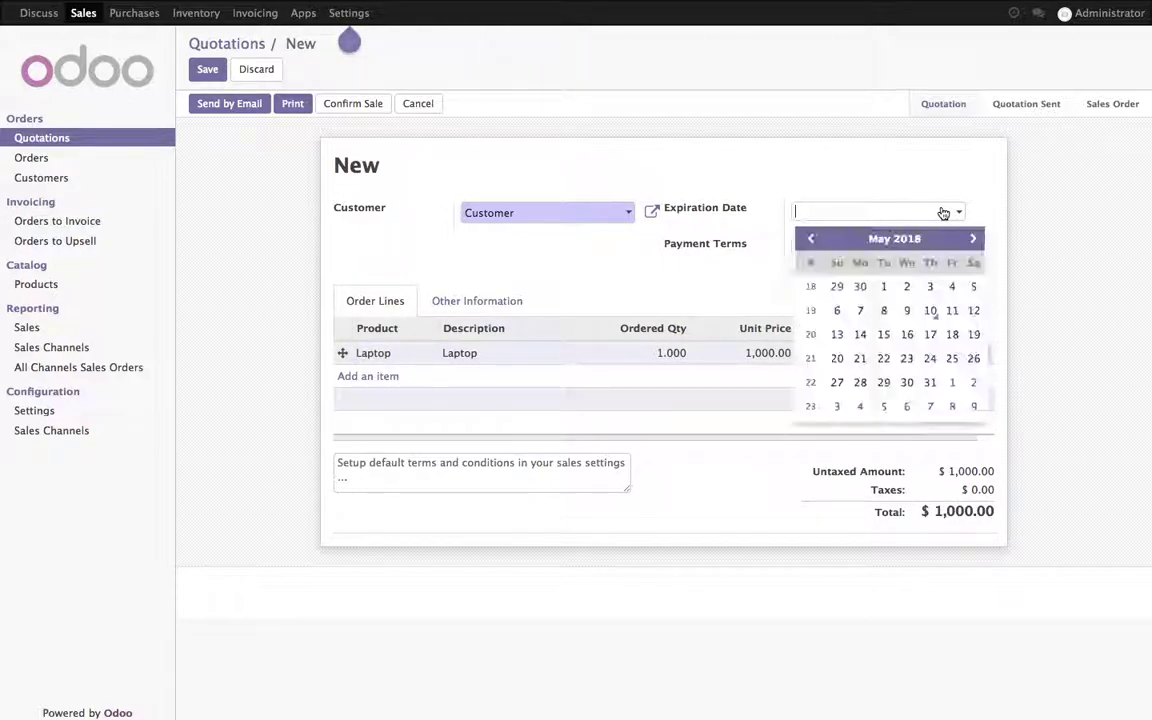
{"action": "left_click", "coordinate": [930, 382]}
{"action": "left_click", "coordinate": [864, 247]}
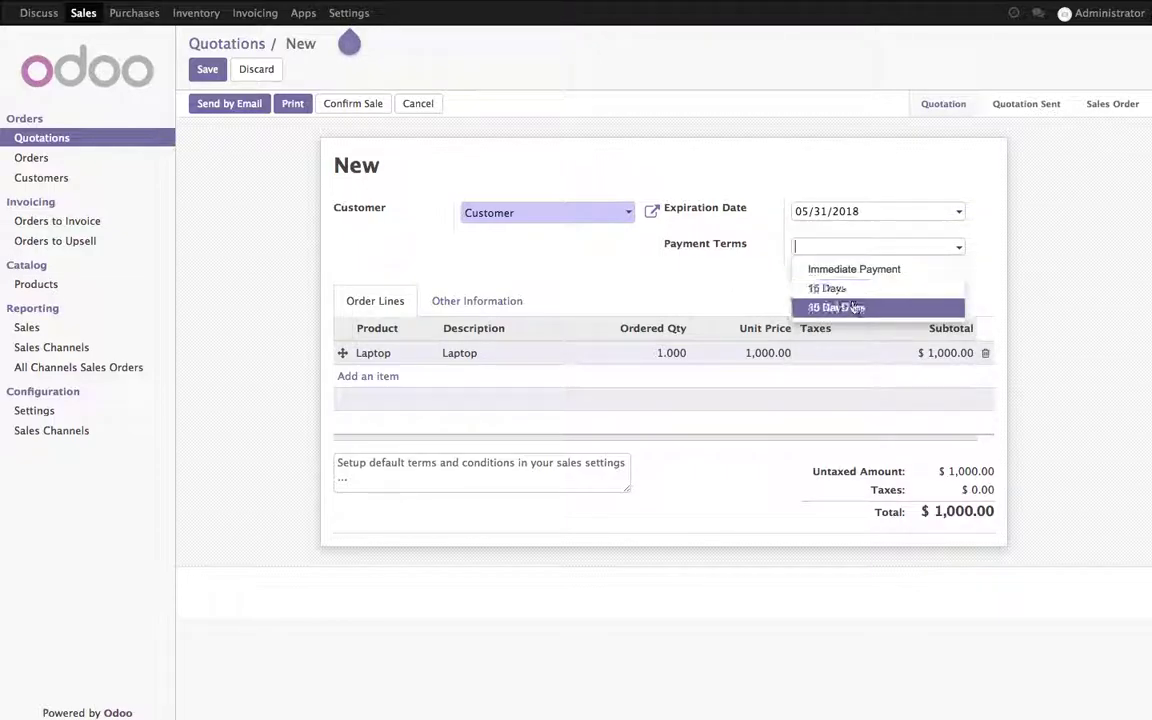
{"action": "left_click", "coordinate": [849, 288]}
{"action": "left_click", "coordinate": [692, 289]}
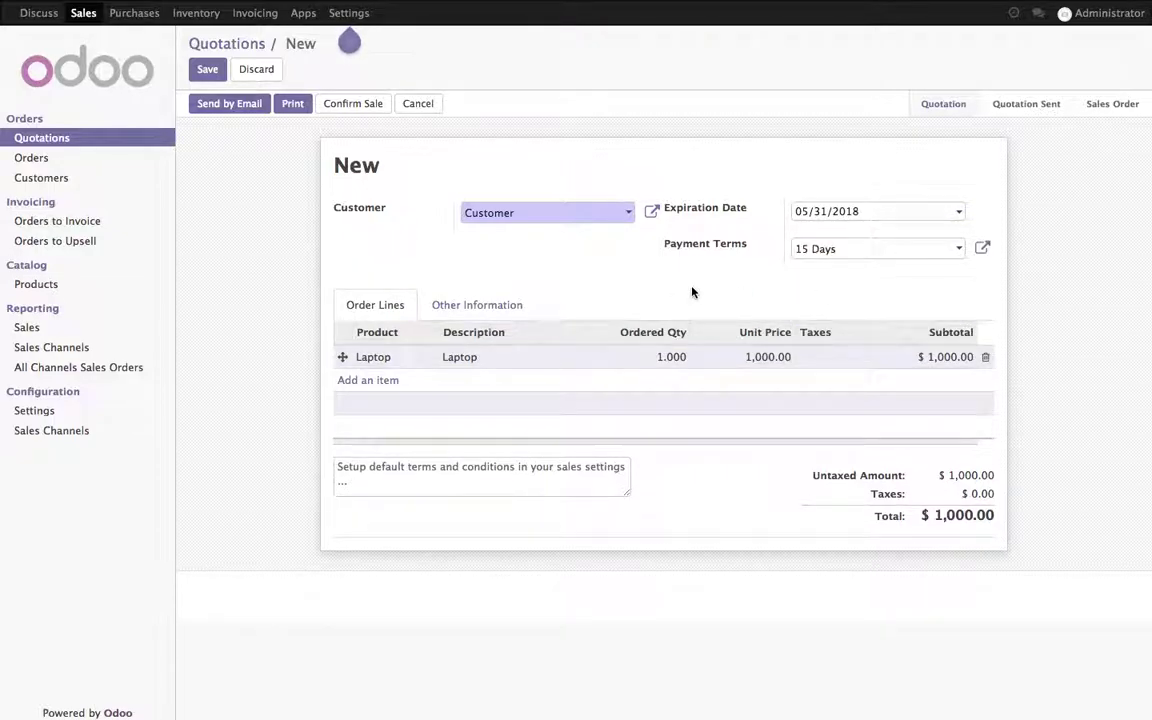
{"action": "left_click", "coordinate": [910, 253]}
{"action": "left_click", "coordinate": [905, 273]}
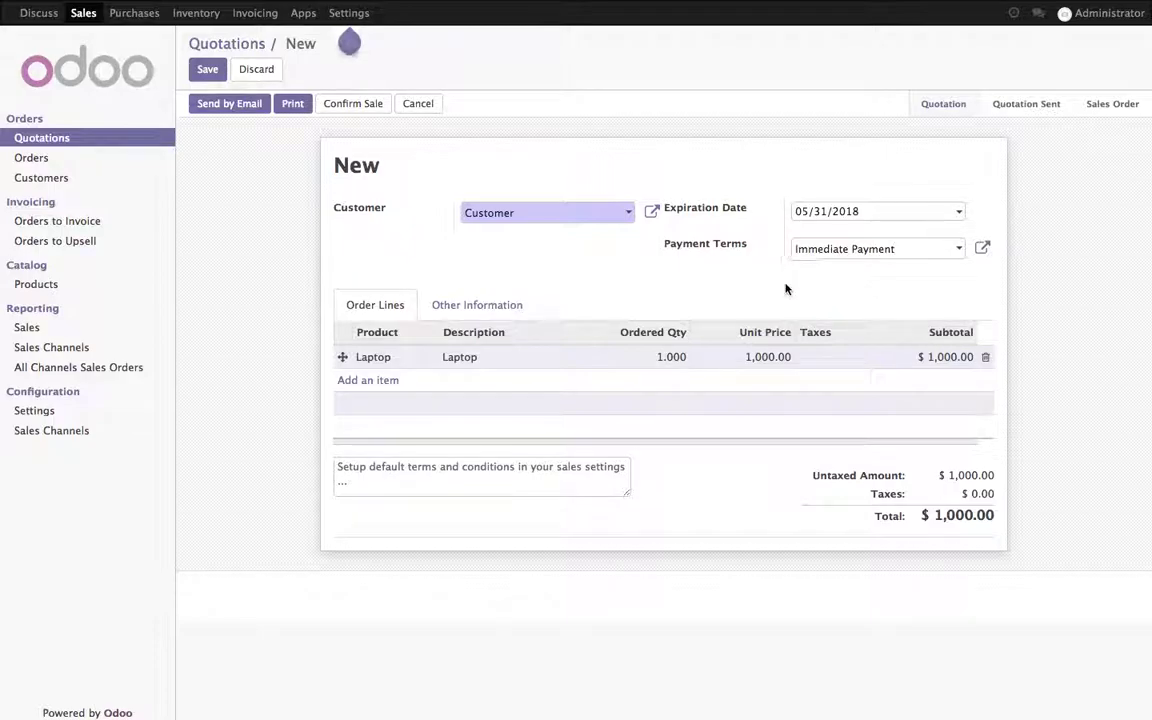
Save the quotation and confirm the sale, and check product availability on its delivery order.
{"action": "left_click", "coordinate": [204, 69]}
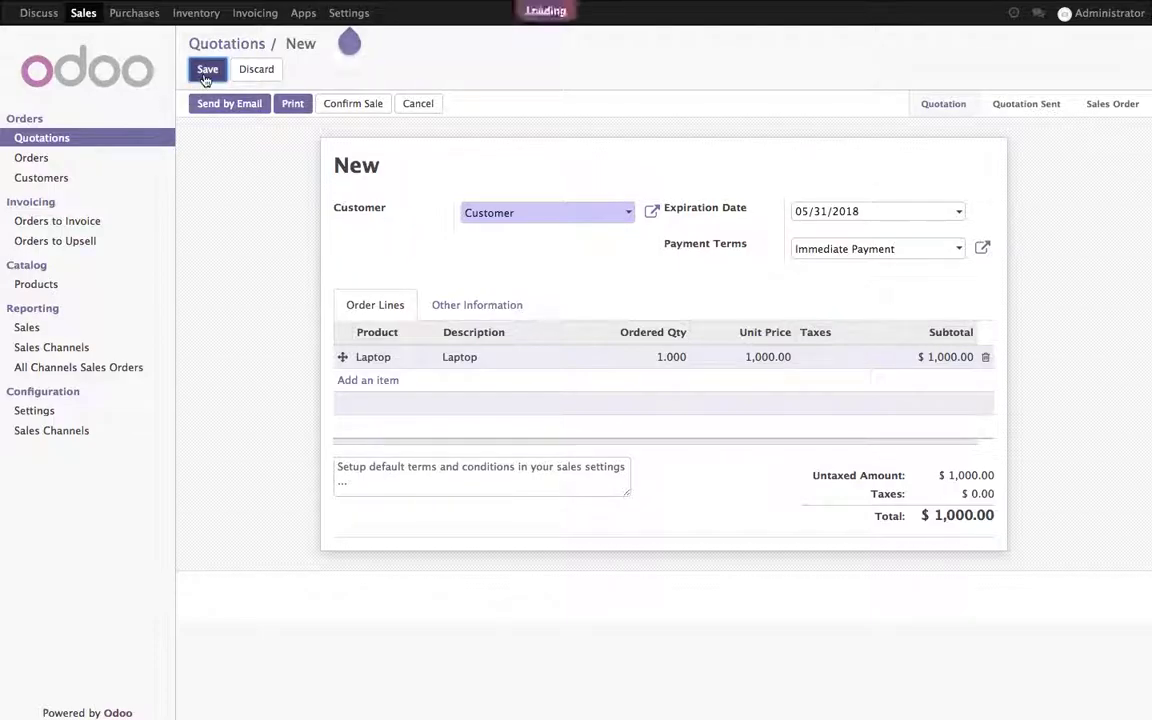
{"action": "left_click", "coordinate": [340, 108]}
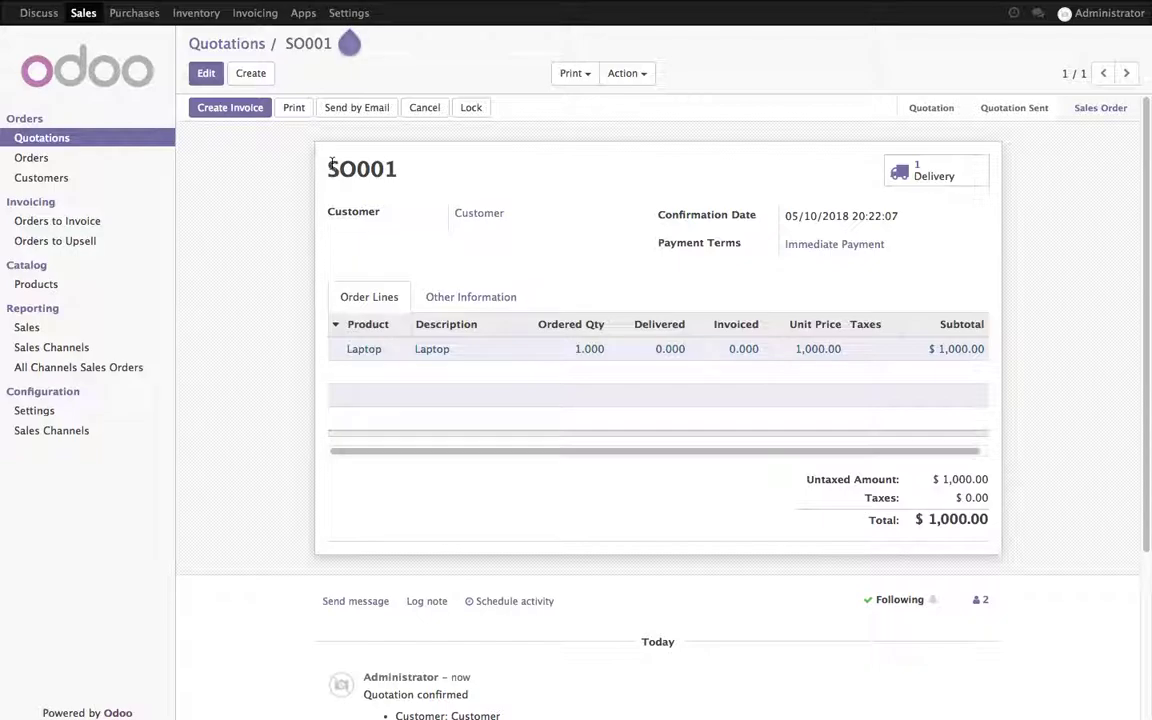
{"action": "left_click", "coordinate": [905, 176]}
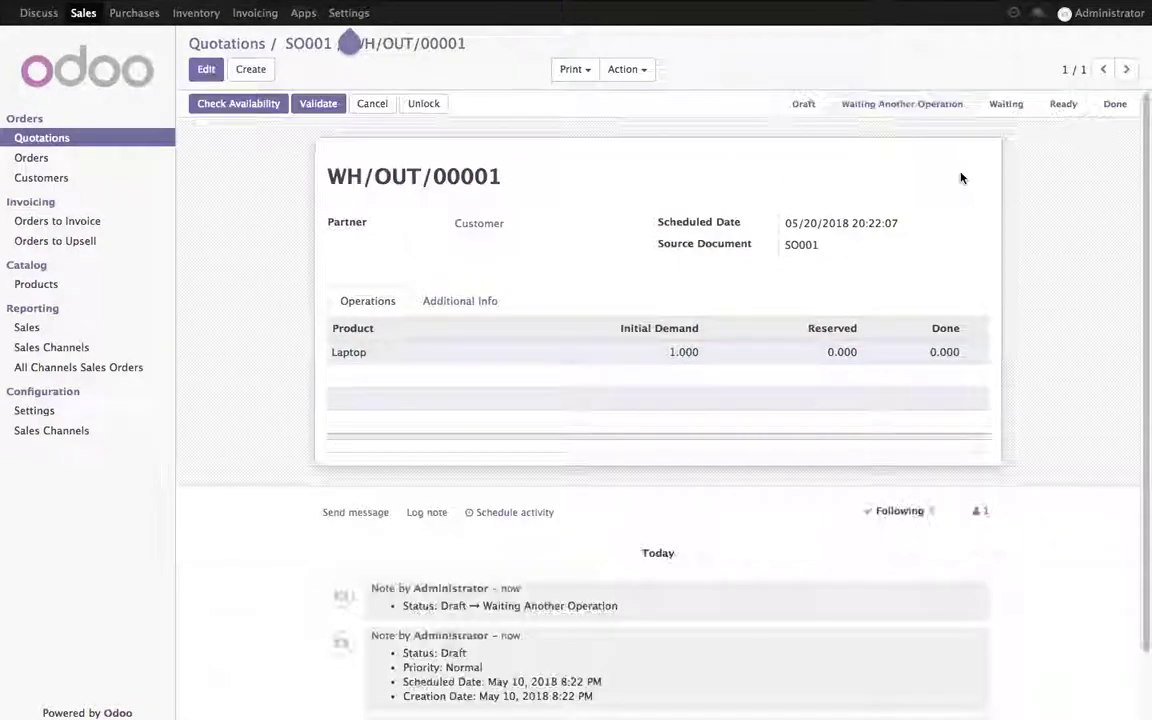
{"action": "left_click", "coordinate": [255, 105]}
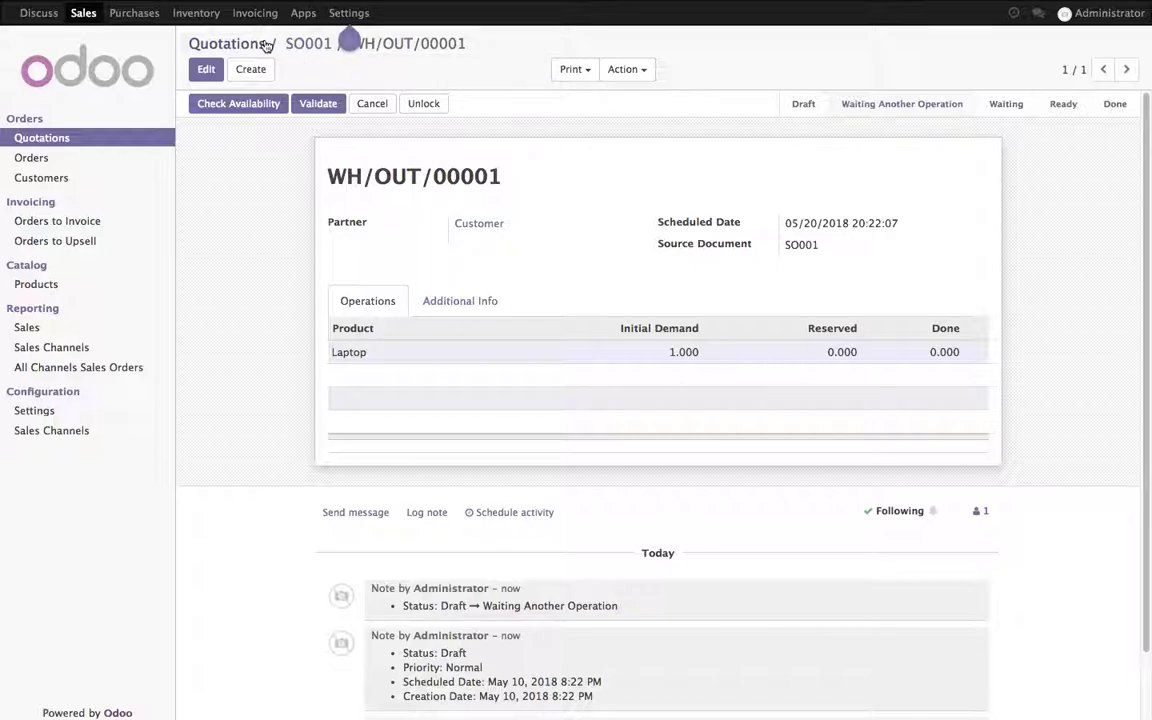
Open the purchase request for quotation generated from the sales order and examine its reference and source document.
{"action": "left_click", "coordinate": [226, 43]}
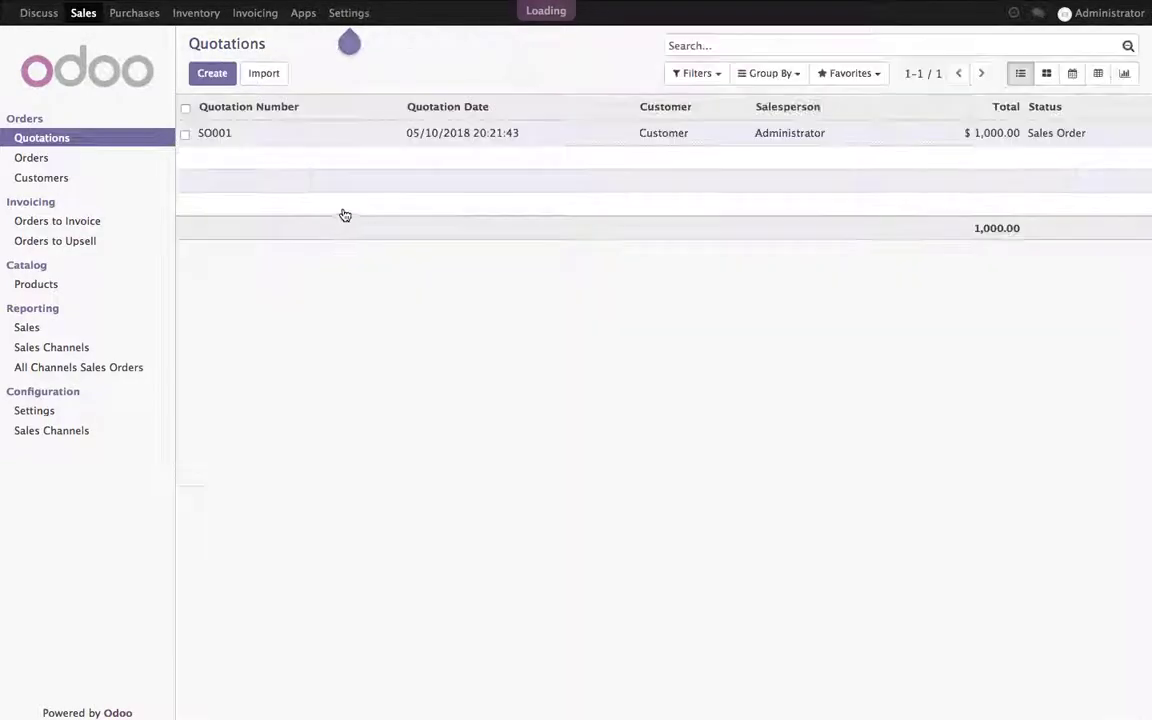
{"action": "left_click", "coordinate": [135, 15]}
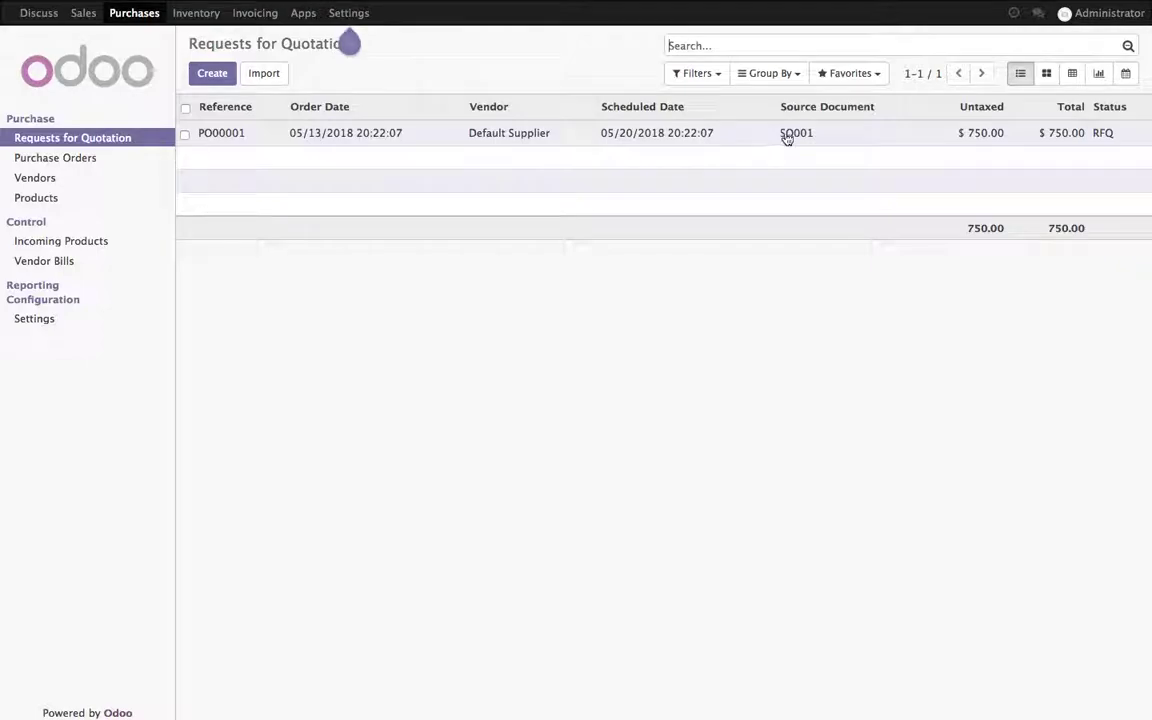
{"action": "left_click", "coordinate": [807, 137]}
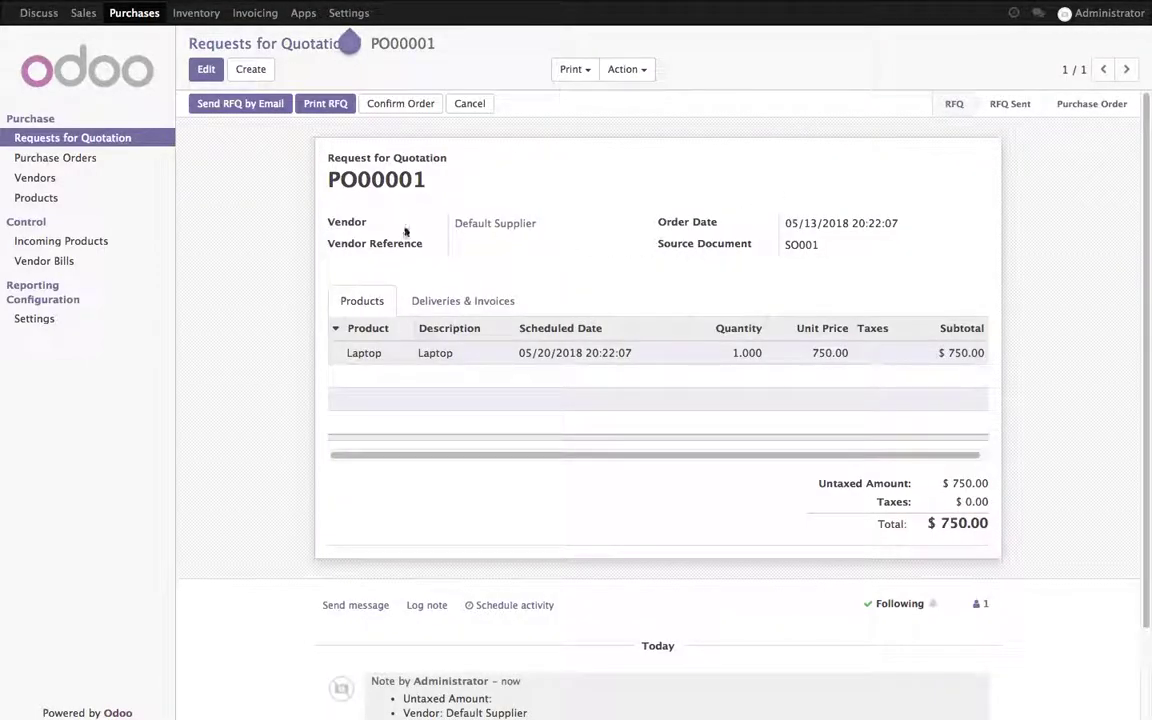
{"action": "left_click_drag", "start_coordinate": [327, 187], "coordinate": [468, 180]}
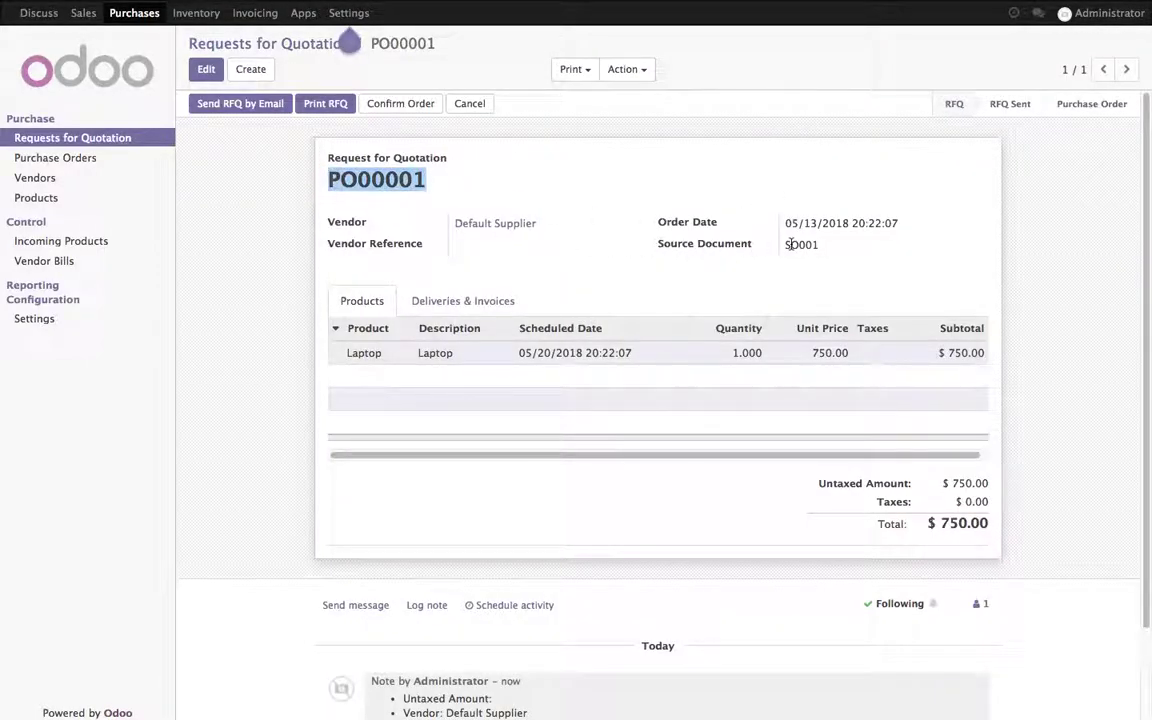
{"action": "left_click_drag", "start_coordinate": [787, 245], "coordinate": [856, 252]}
{"action": "left_click", "coordinate": [856, 252]}
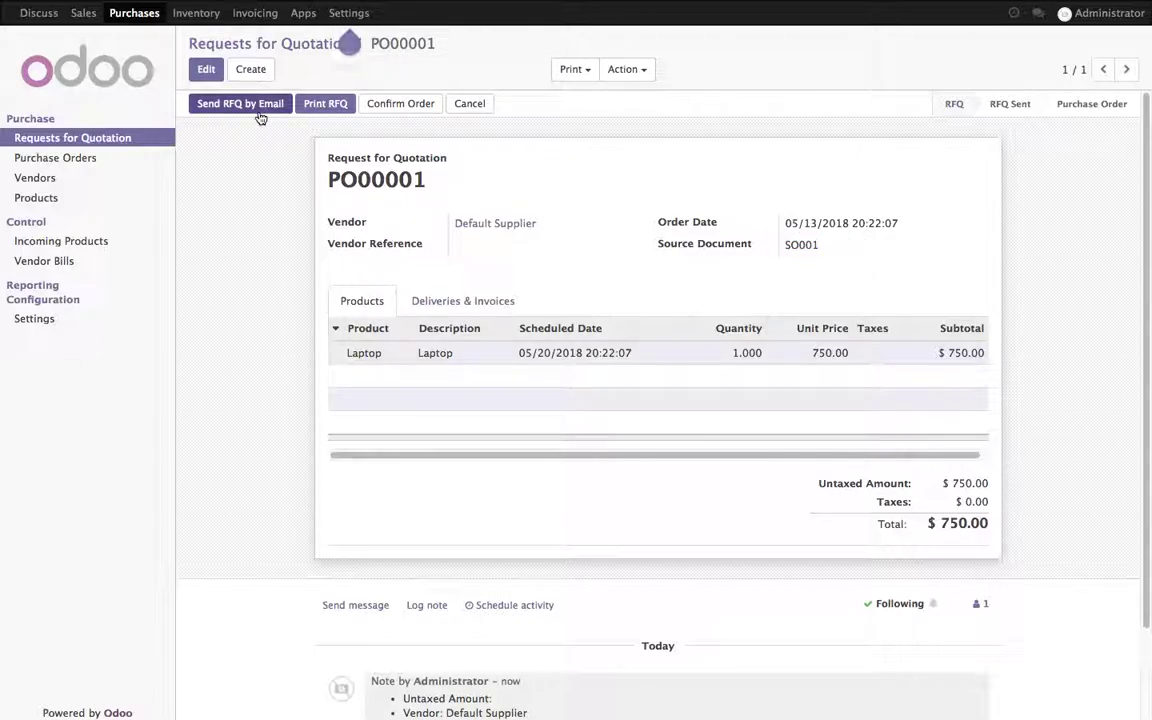
Start printing the request for quotation, upload a company logo, and save the second document layout as the company's layout.
{"action": "left_click", "coordinate": [316, 110]}
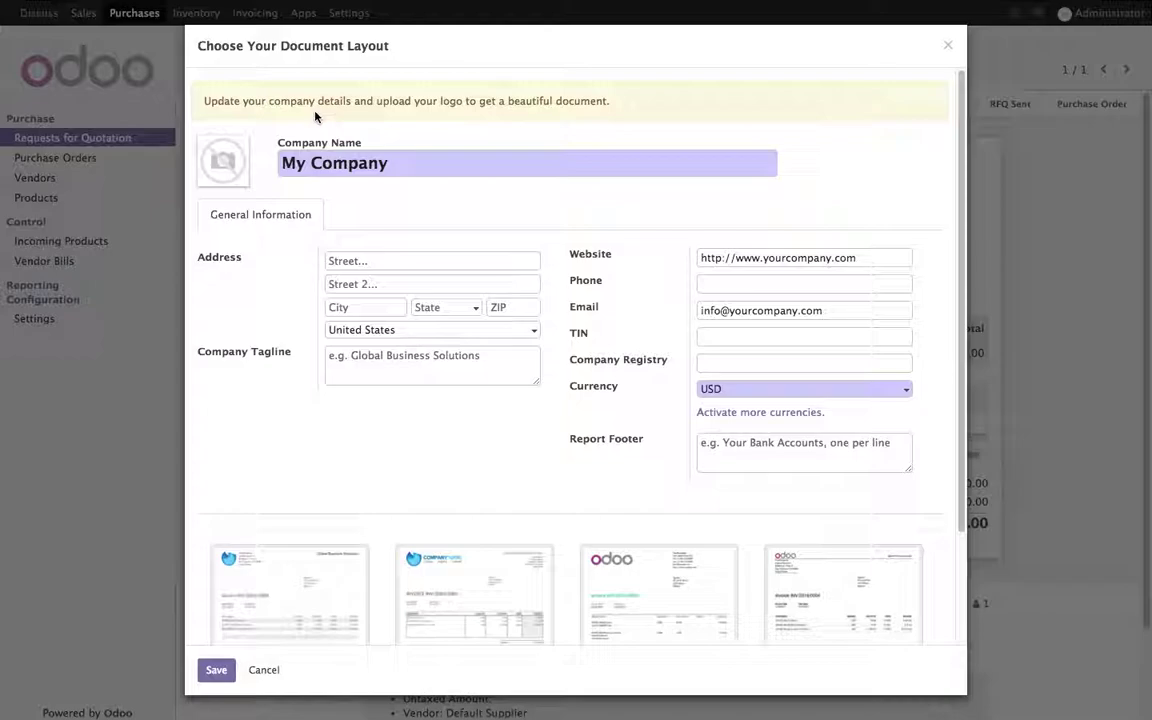
{"action": "left_click", "coordinate": [207, 145]}
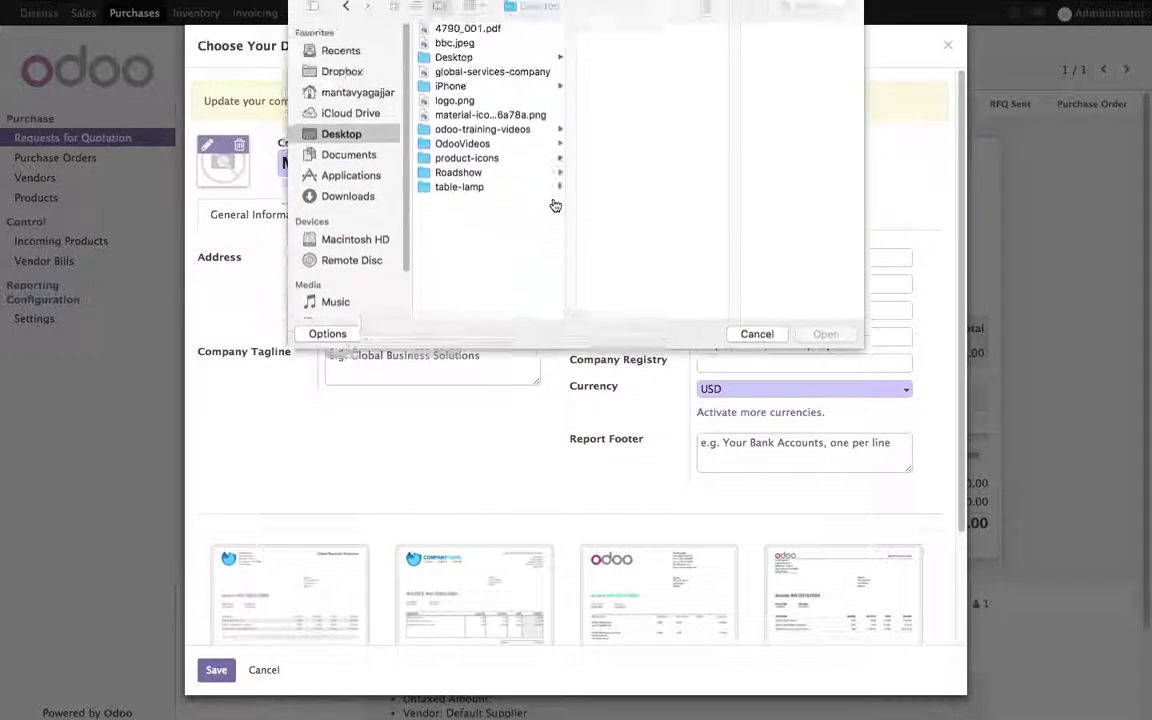
{"action": "left_click", "coordinate": [466, 121]}
{"action": "left_click", "coordinate": [822, 336]}
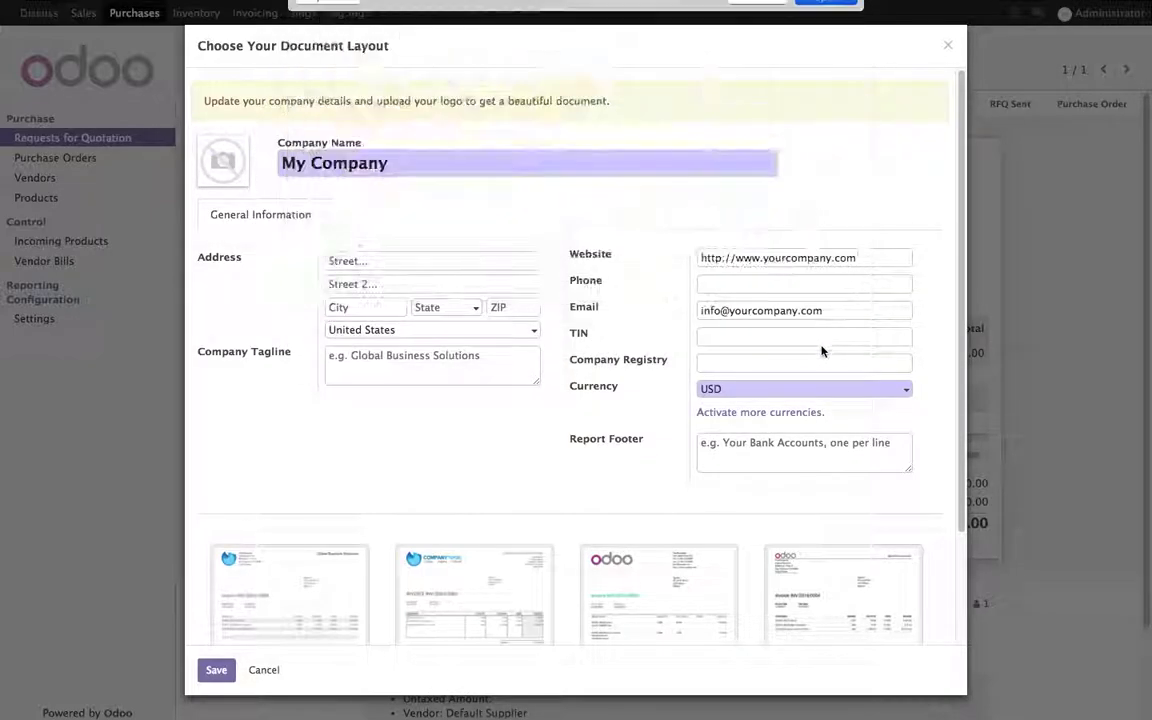
{"action": "left_click", "coordinate": [519, 557]}
{"action": "left_click", "coordinate": [217, 671]}
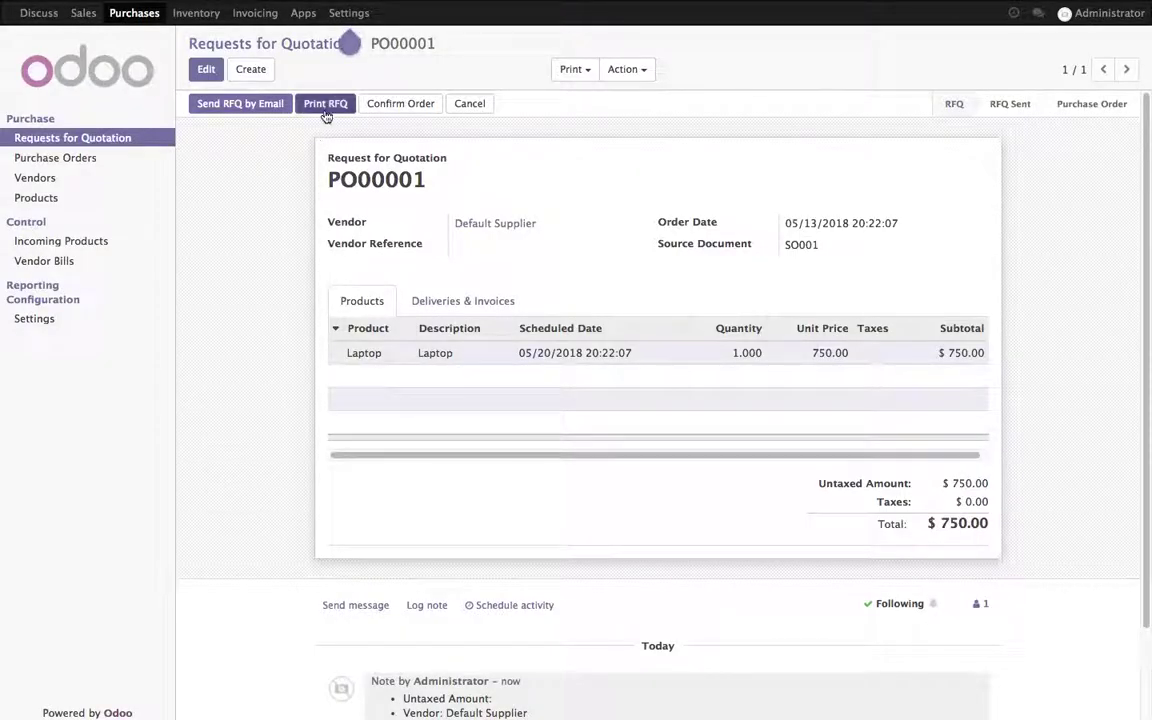
Print the request for quotation and open the downloaded PDF.
{"action": "left_click", "coordinate": [326, 108]}
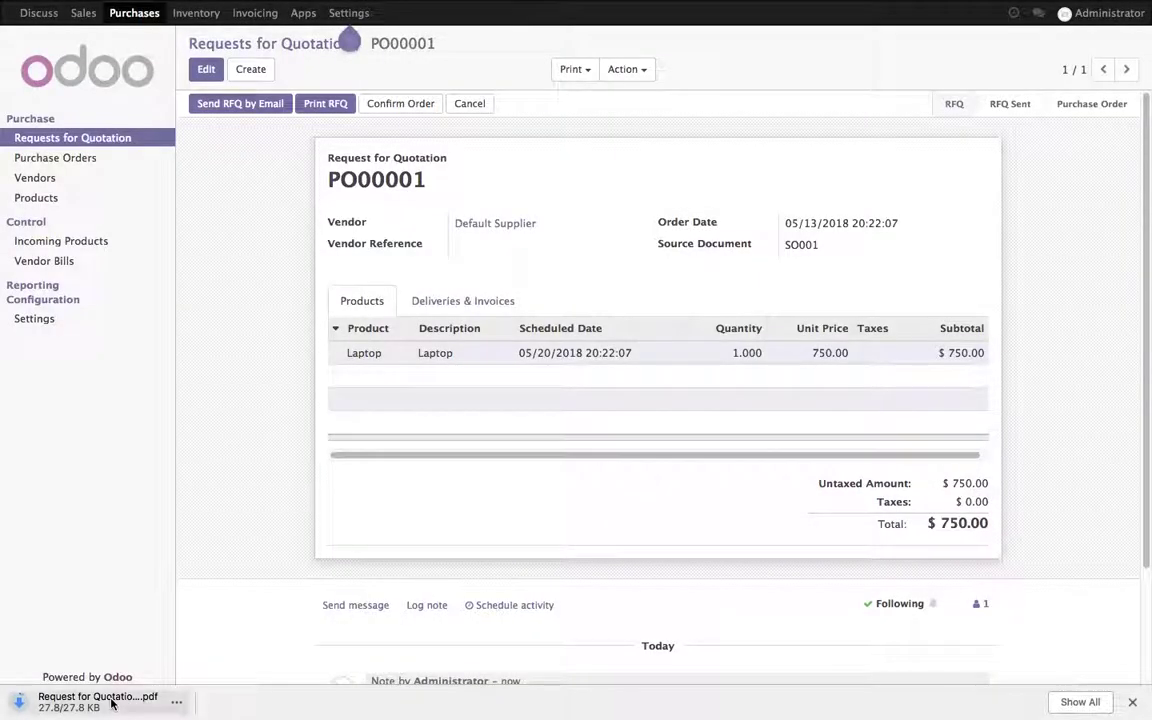
{"action": "left_click", "coordinate": [103, 700]}
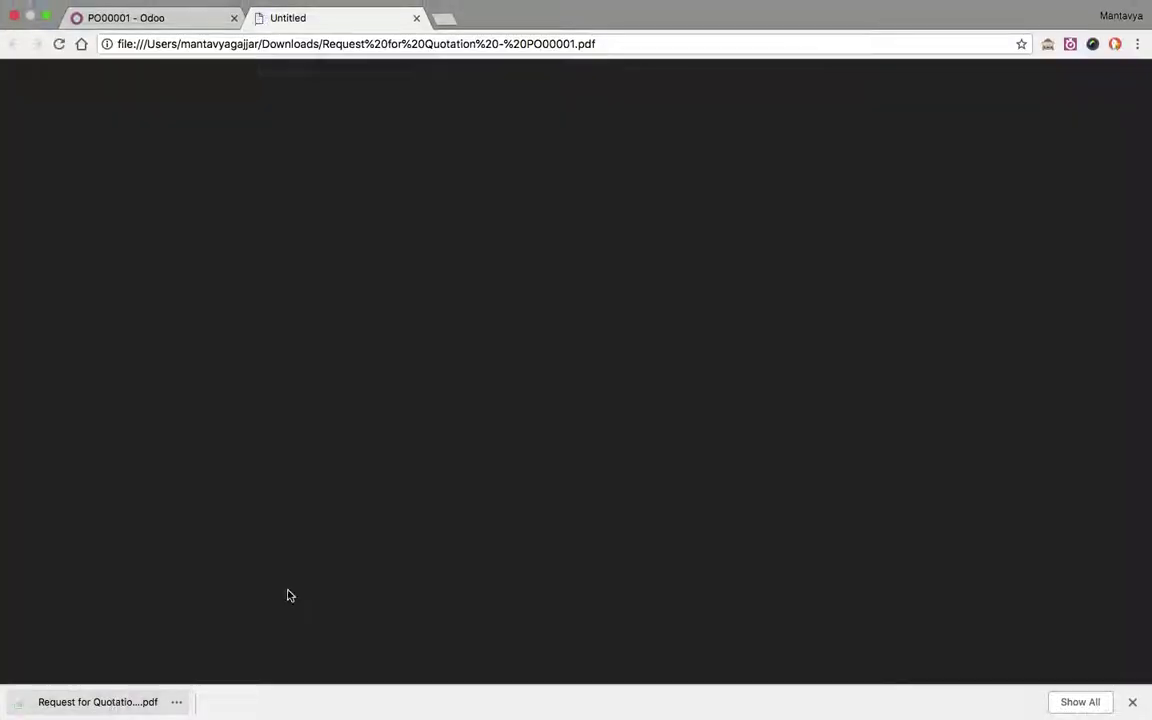
Look over the request for quotation PDF, and confirm the request PO00001 as a purchase order.
{"action": "key", "text": "ctrl+super+f"}
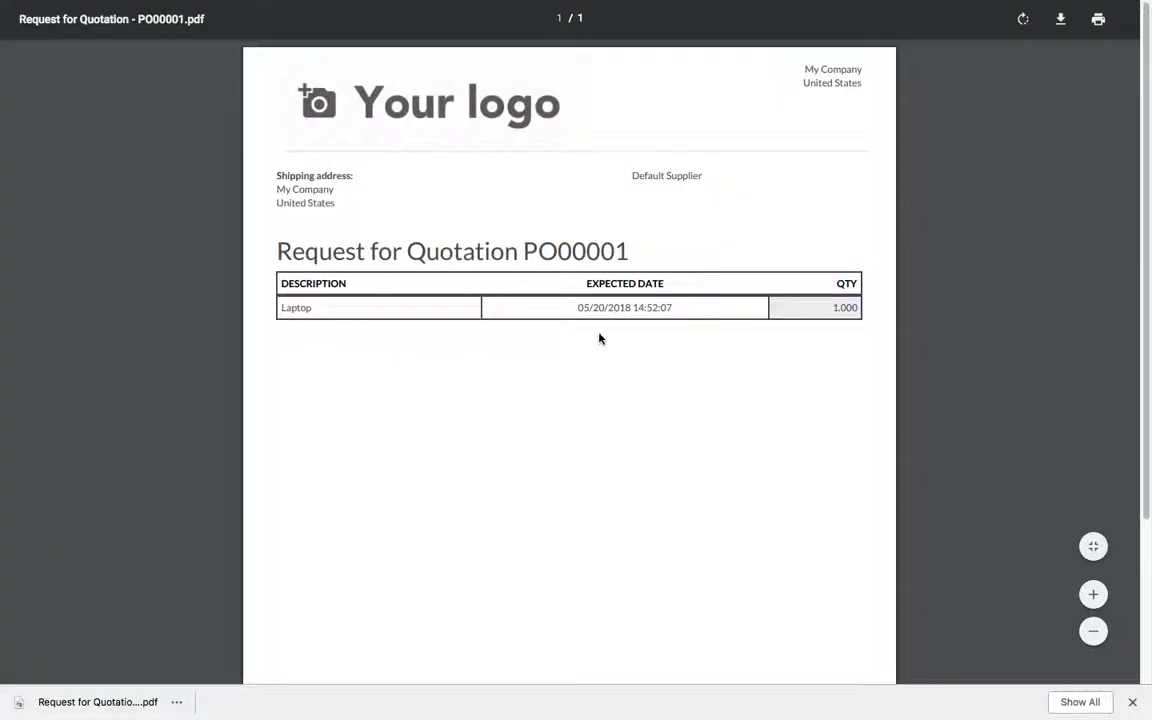
{"action": "scroll", "coordinate": [509, 411], "scroll_direction": "down", "scroll_amount": 1}
{"action": "scroll", "coordinate": [507, 411], "scroll_direction": "up", "scroll_amount": 1}
{"action": "left_click", "coordinate": [154, 33]}
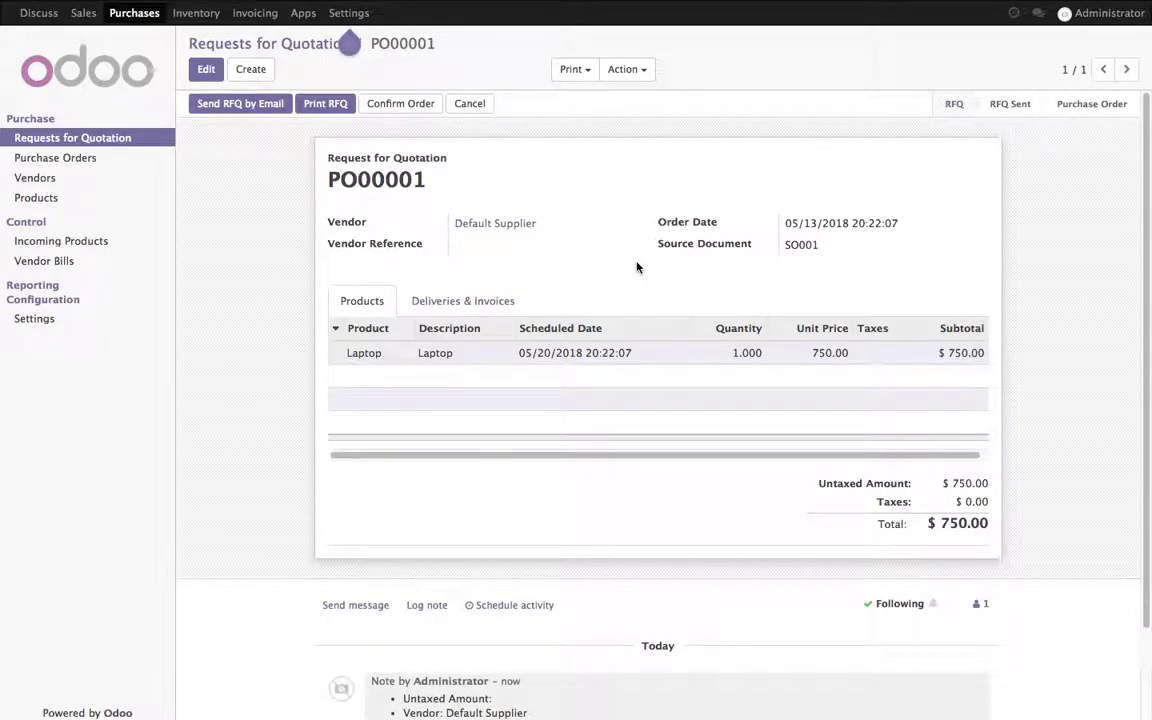
{"action": "left_click", "coordinate": [394, 110]}
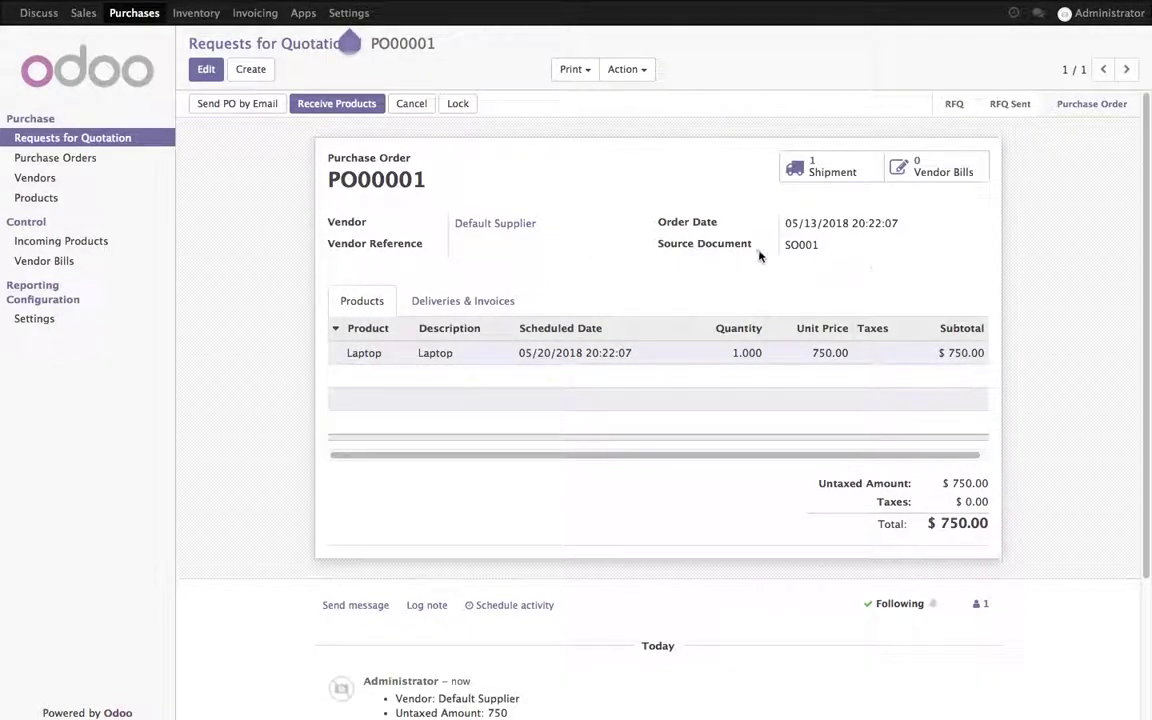
Open the purchase order's incoming shipment, set the Laptop's done quantity to 1, and validate the receipt.
{"action": "left_click", "coordinate": [830, 168]}
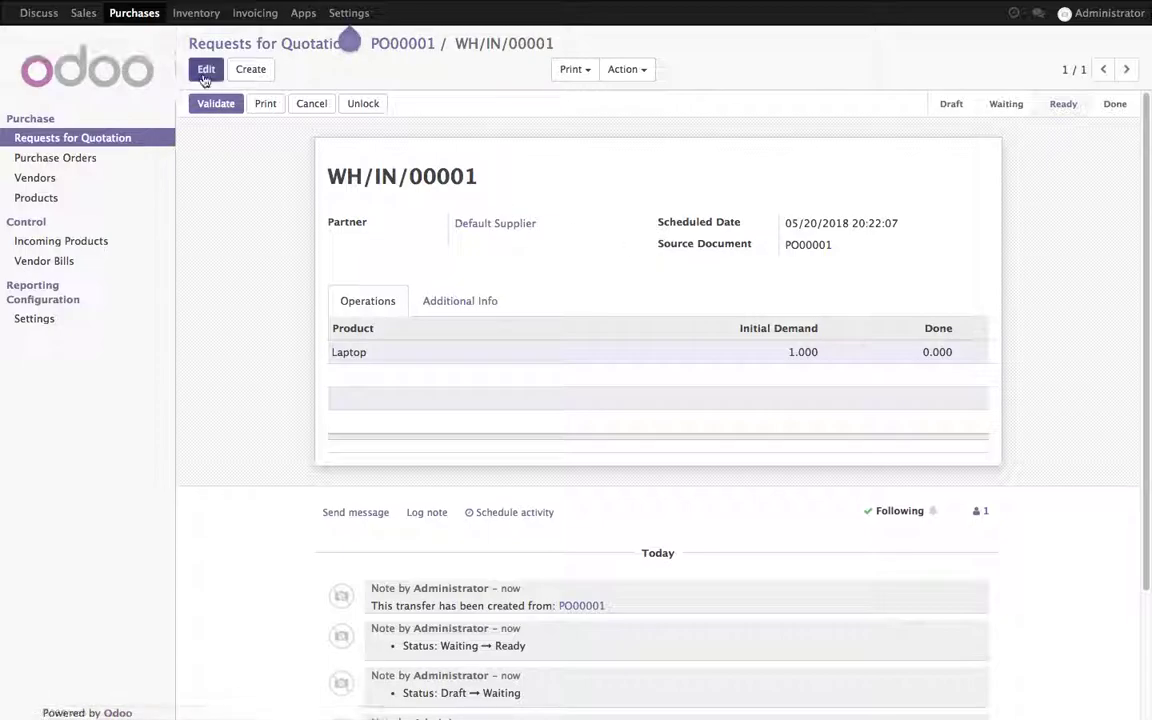
{"action": "left_click", "coordinate": [206, 69]}
{"action": "left_click", "coordinate": [929, 363]}
{"action": "type", "text": "1"}
{"action": "left_click", "coordinate": [871, 301]}
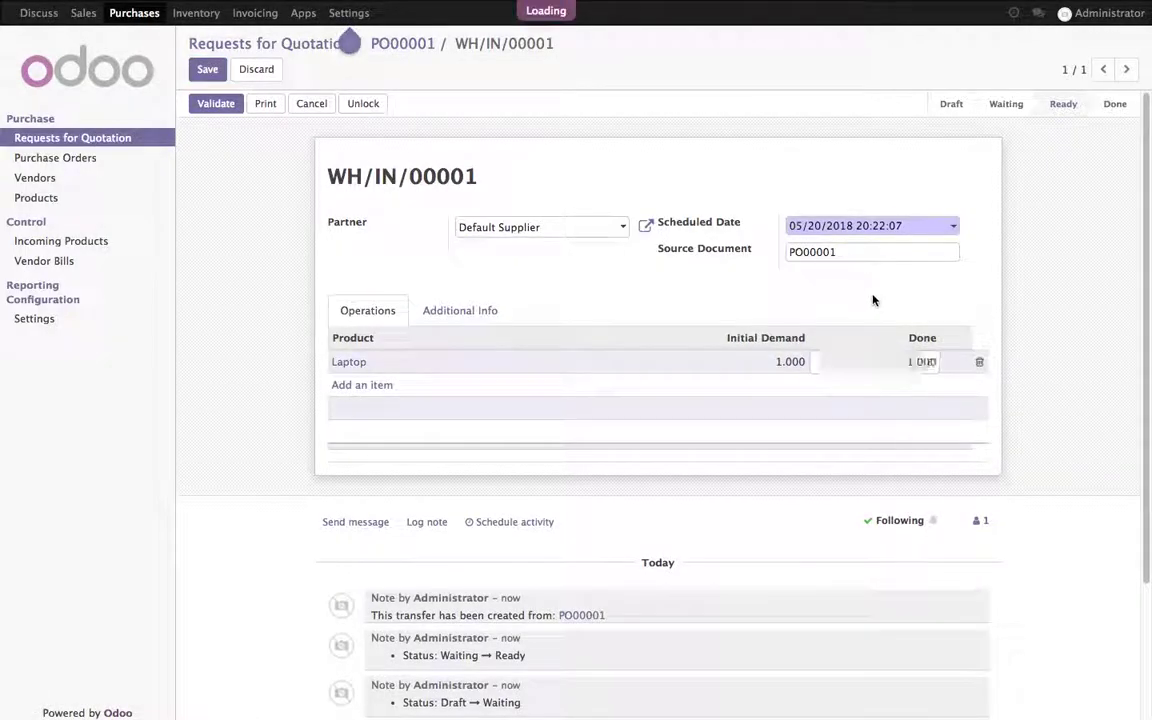
{"action": "left_click", "coordinate": [216, 104]}
{"action": "left_click", "coordinate": [216, 104]}
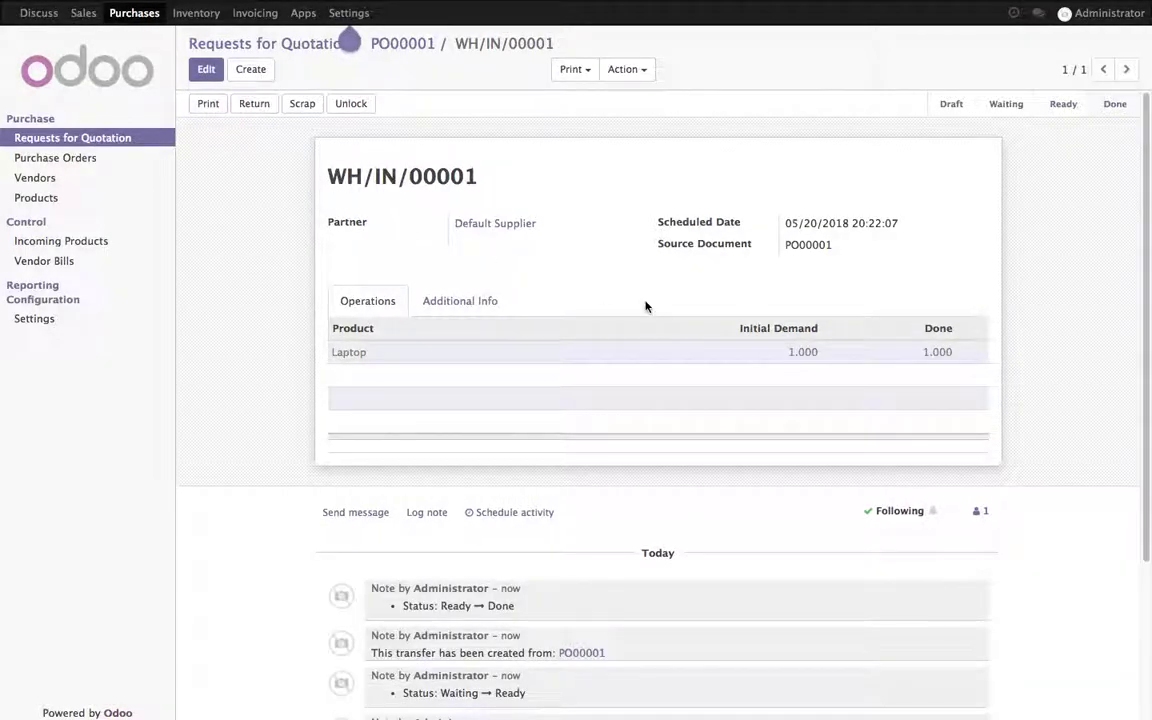
{"action": "left_click", "coordinate": [412, 48]}
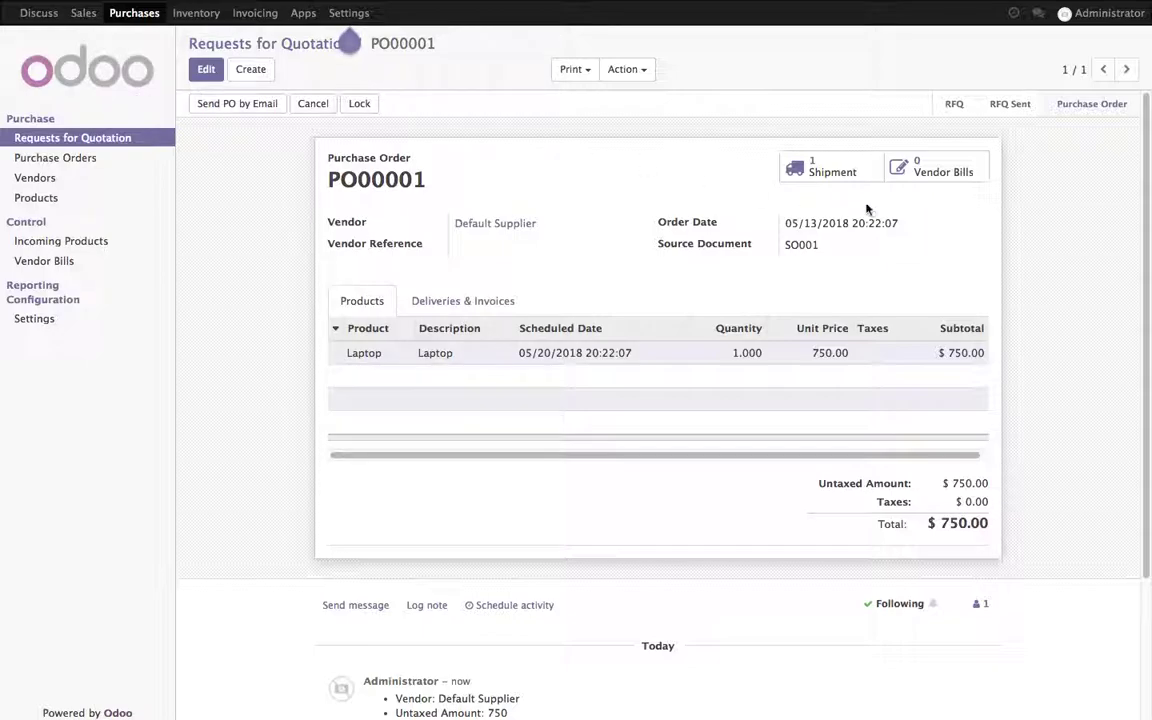
Create a vendor bill from purchase order PO00001 in Invoicing, and save and validate it.
{"action": "left_click", "coordinate": [265, 17]}
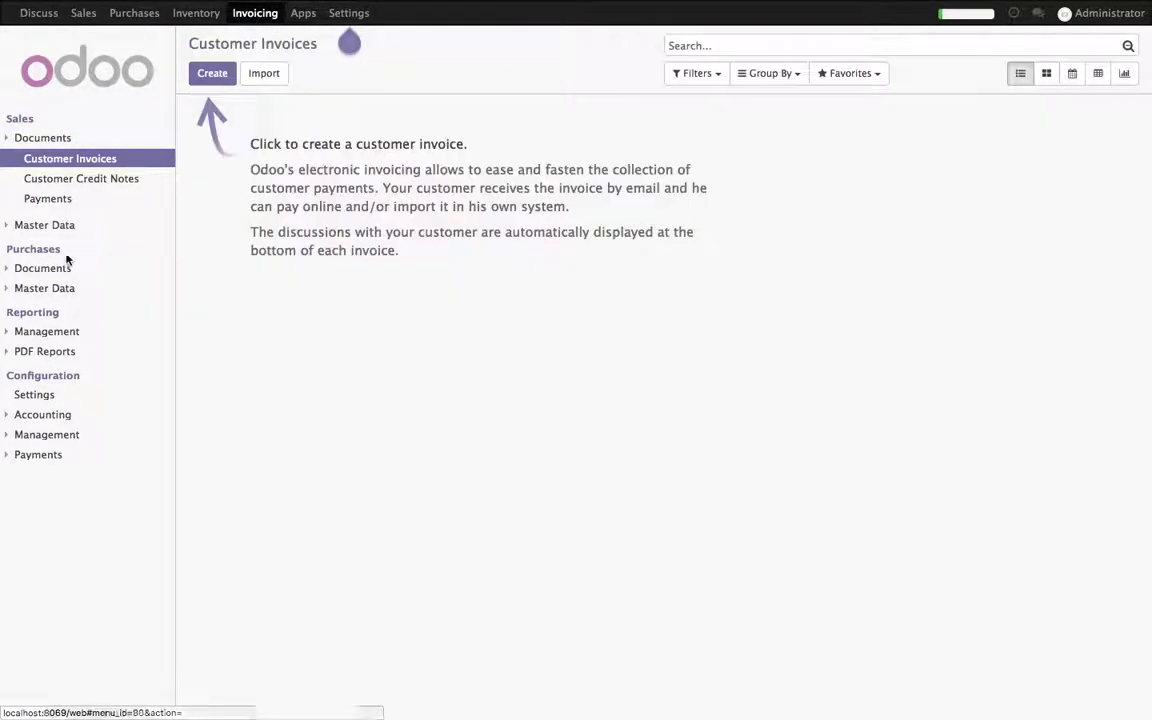
{"action": "left_click", "coordinate": [44, 268]}
{"action": "left_click", "coordinate": [56, 292]}
{"action": "left_click", "coordinate": [219, 80]}
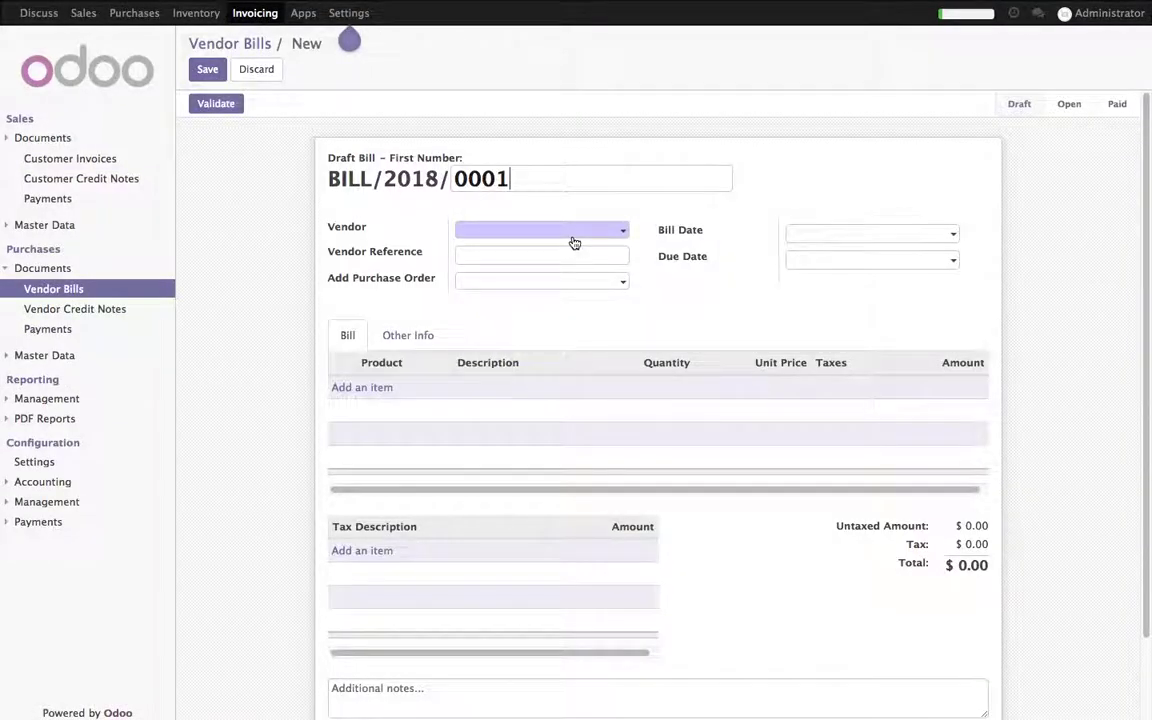
{"action": "left_click", "coordinate": [573, 288]}
{"action": "left_click", "coordinate": [568, 303]}
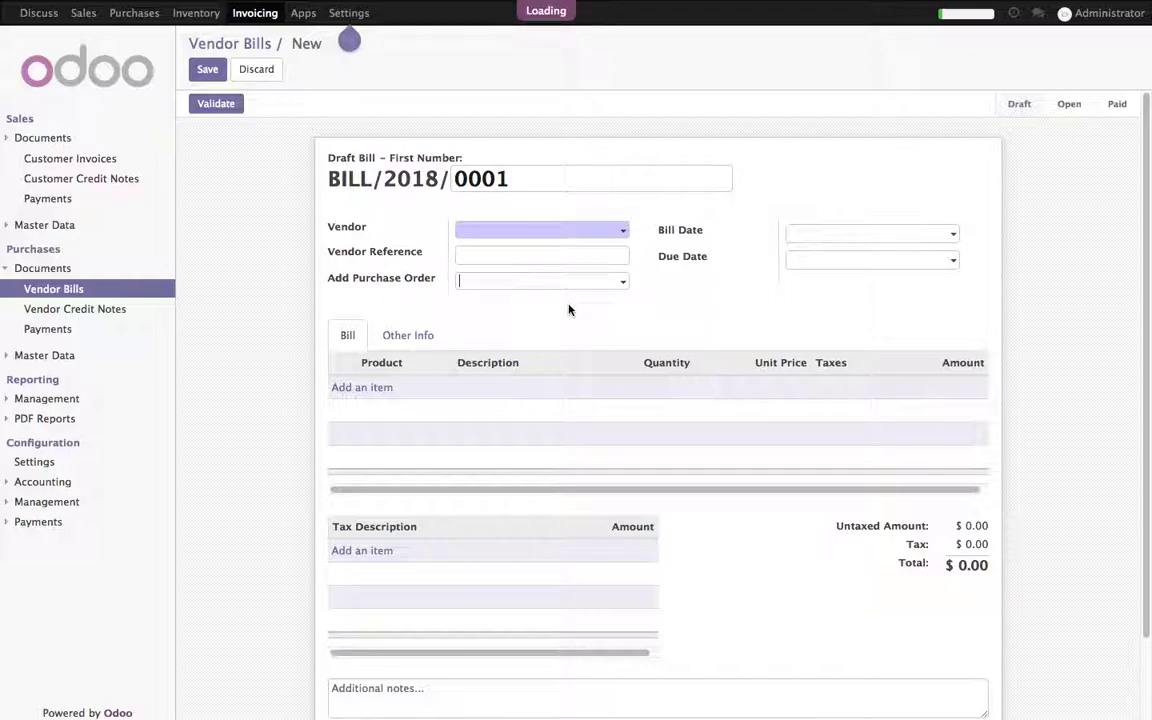
{"action": "left_click", "coordinate": [207, 71]}
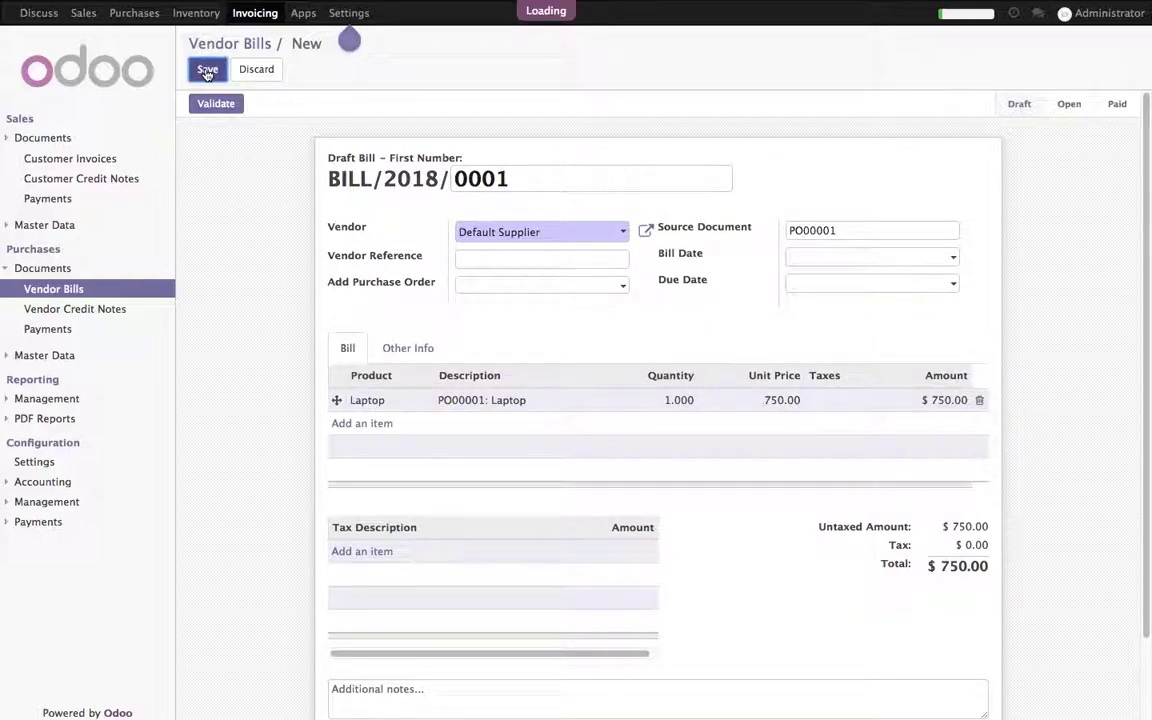
{"action": "left_click", "coordinate": [215, 107]}
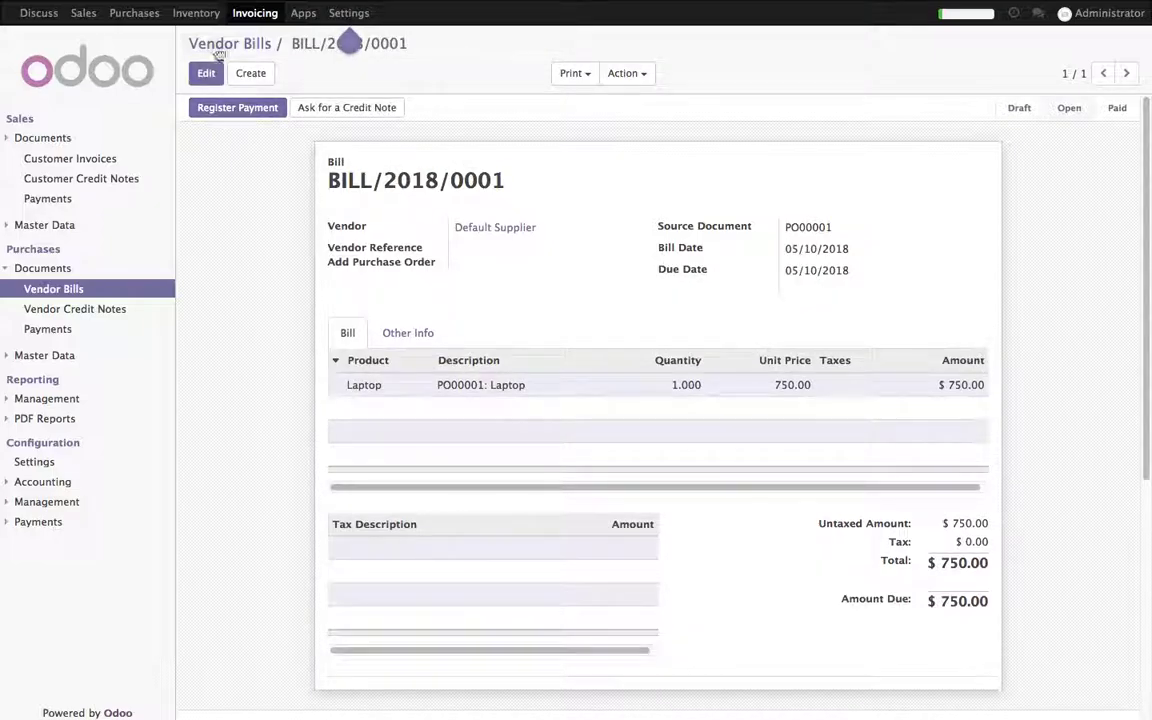
Open the pending delivery order for SO001 in Inventory and validate it as an immediate transfer of the reserved quantities.
{"action": "left_click", "coordinate": [145, 20]}
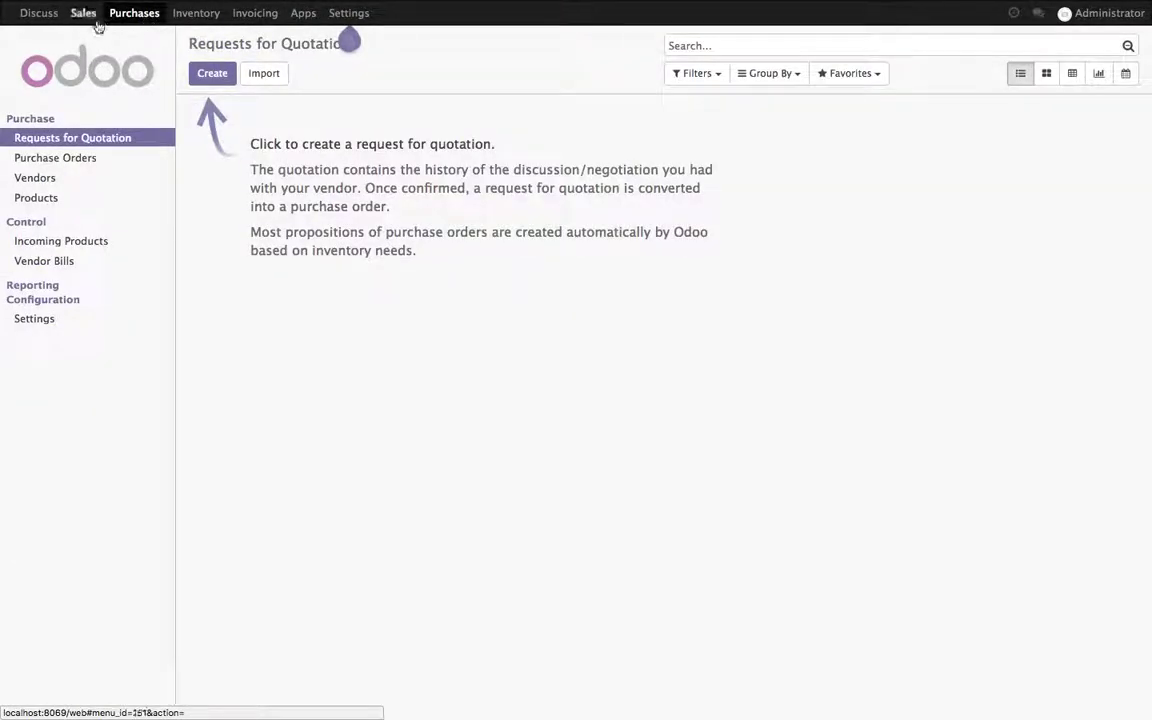
{"action": "left_click", "coordinate": [83, 14]}
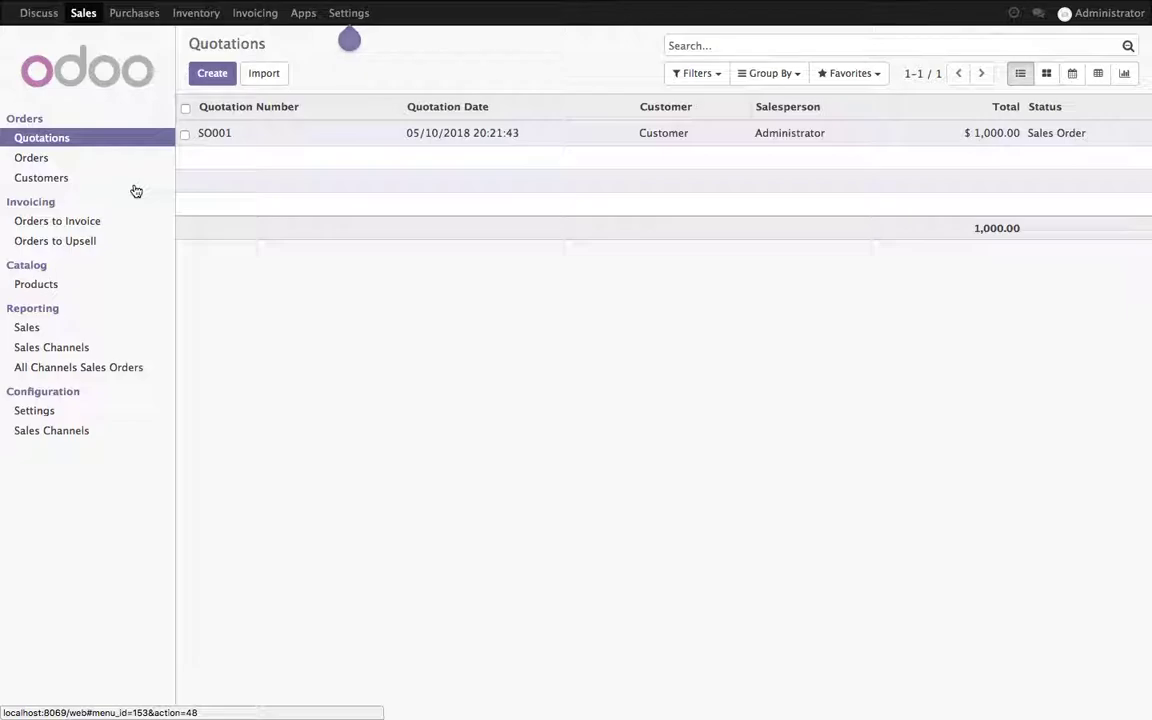
{"action": "left_click", "coordinate": [196, 13]}
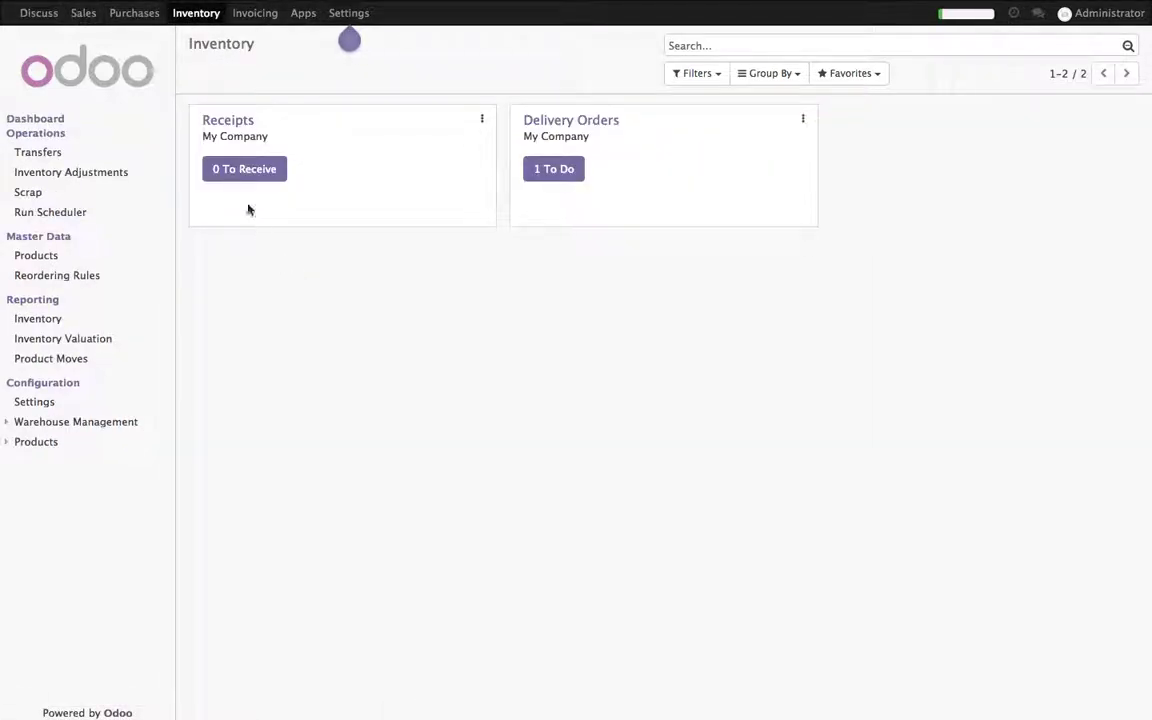
{"action": "left_click", "coordinate": [607, 124]}
{"action": "left_click", "coordinate": [573, 136]}
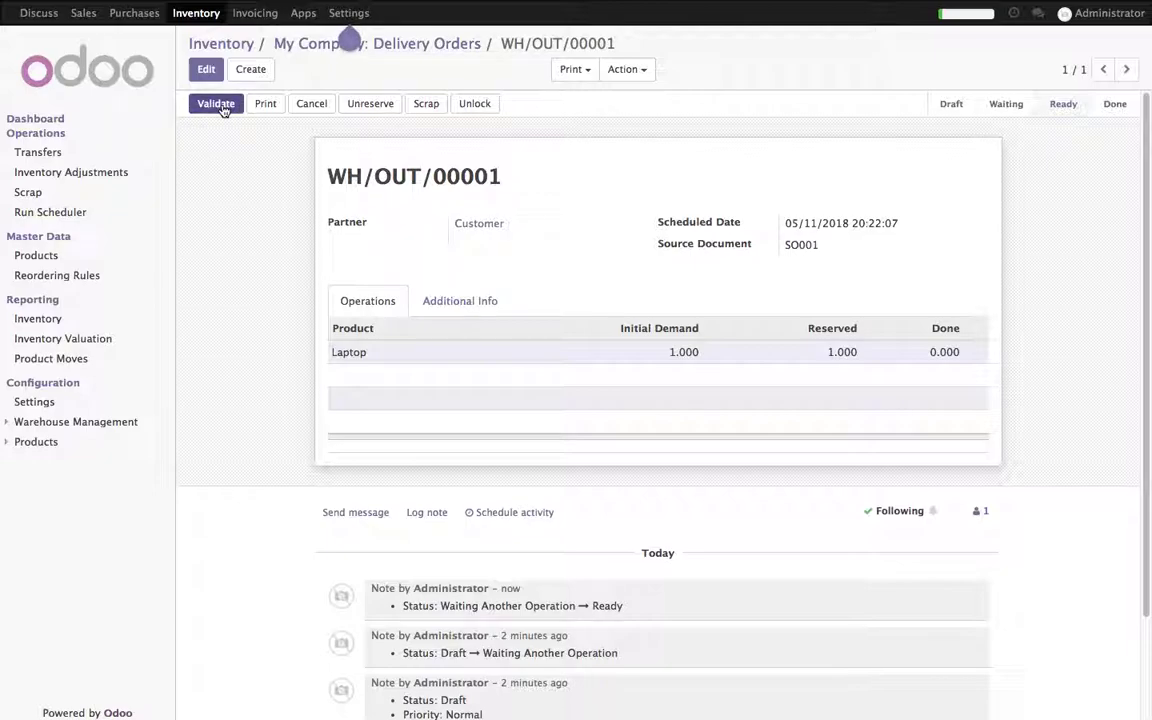
{"action": "left_click", "coordinate": [216, 103]}
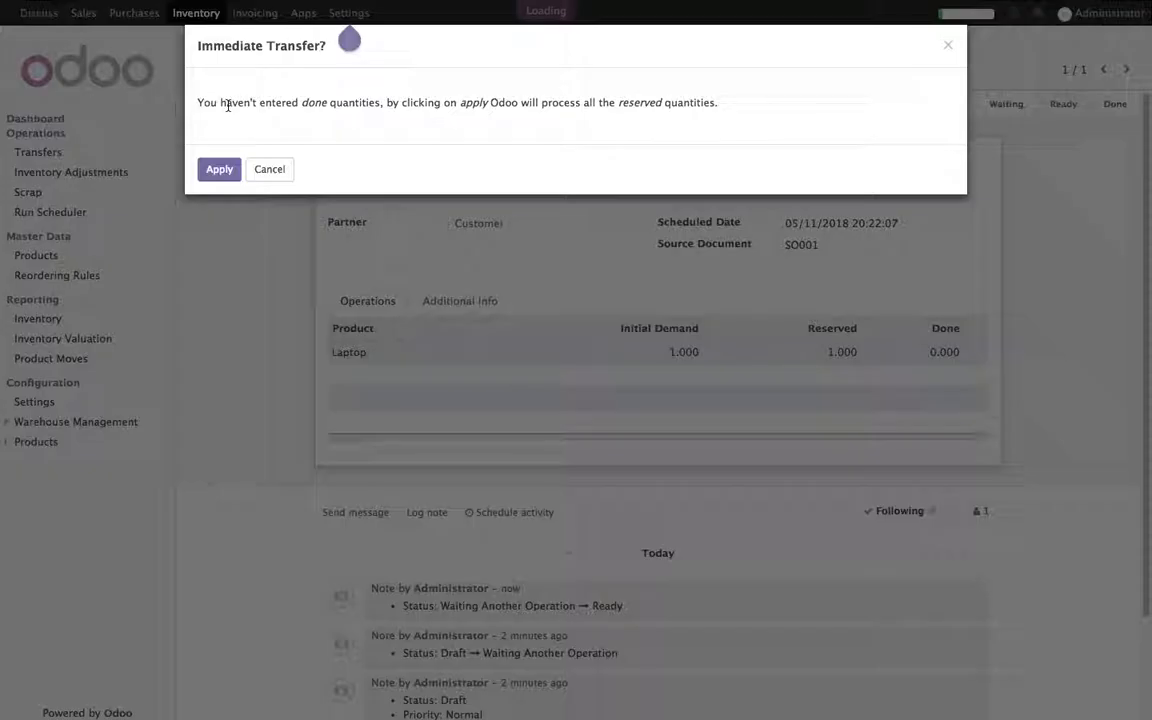
{"action": "left_click", "coordinate": [227, 170]}
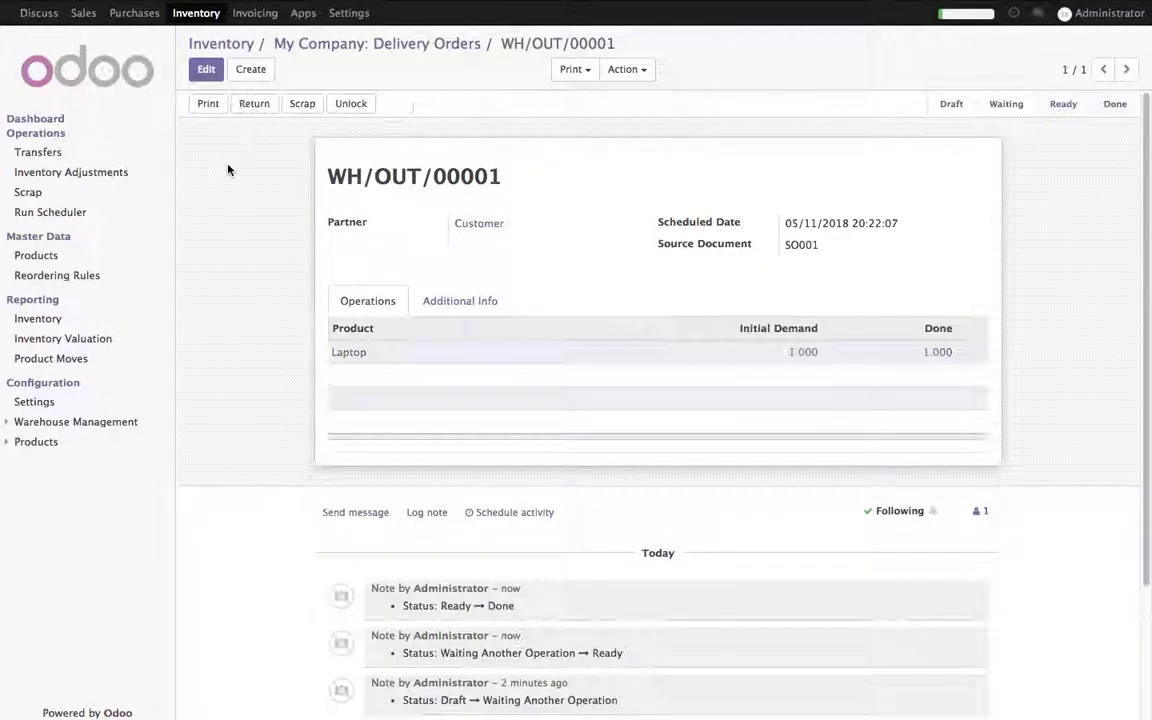
{"action": "left_click", "coordinate": [314, 50]}
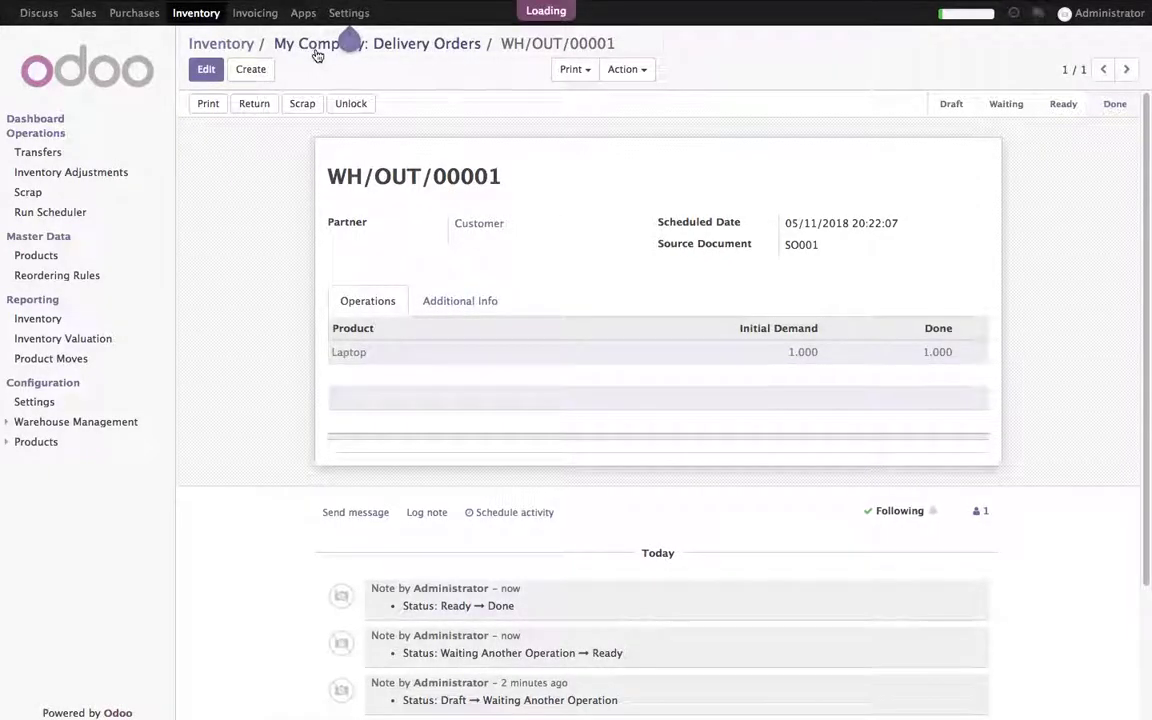
{"action": "left_click", "coordinate": [220, 44]}
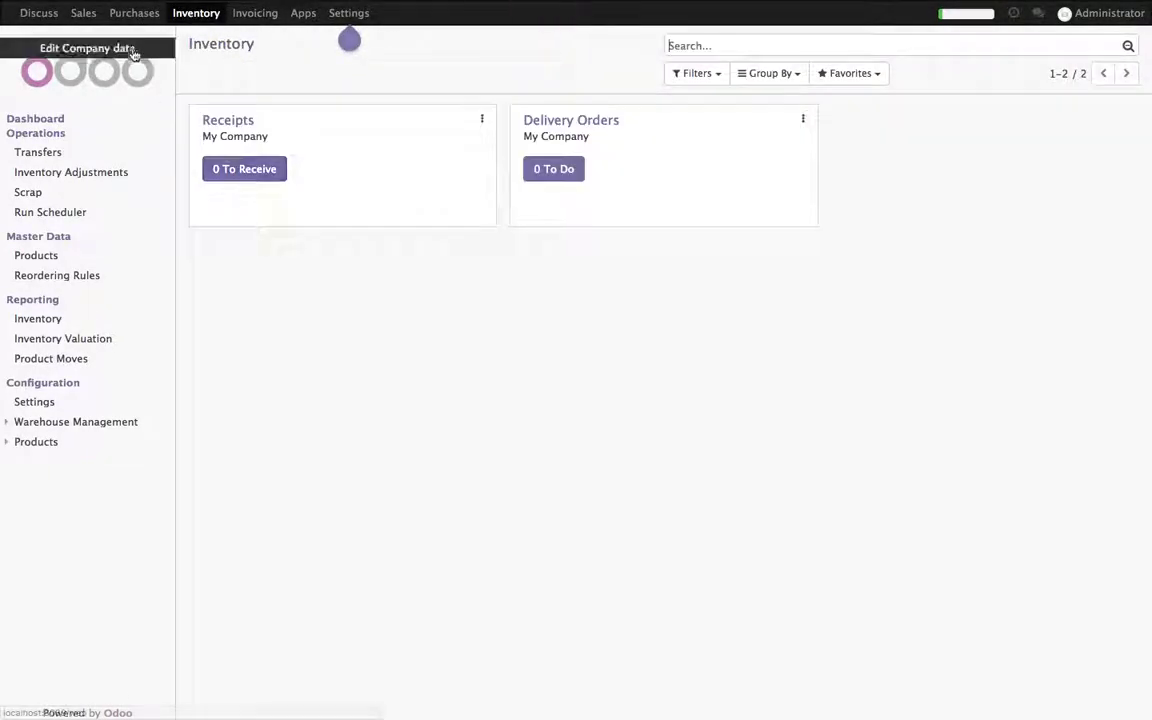
Open sales order SO001 and check its delivered quantity and the linked delivery order.
{"action": "left_click", "coordinate": [83, 13]}
{"action": "left_click", "coordinate": [269, 138]}
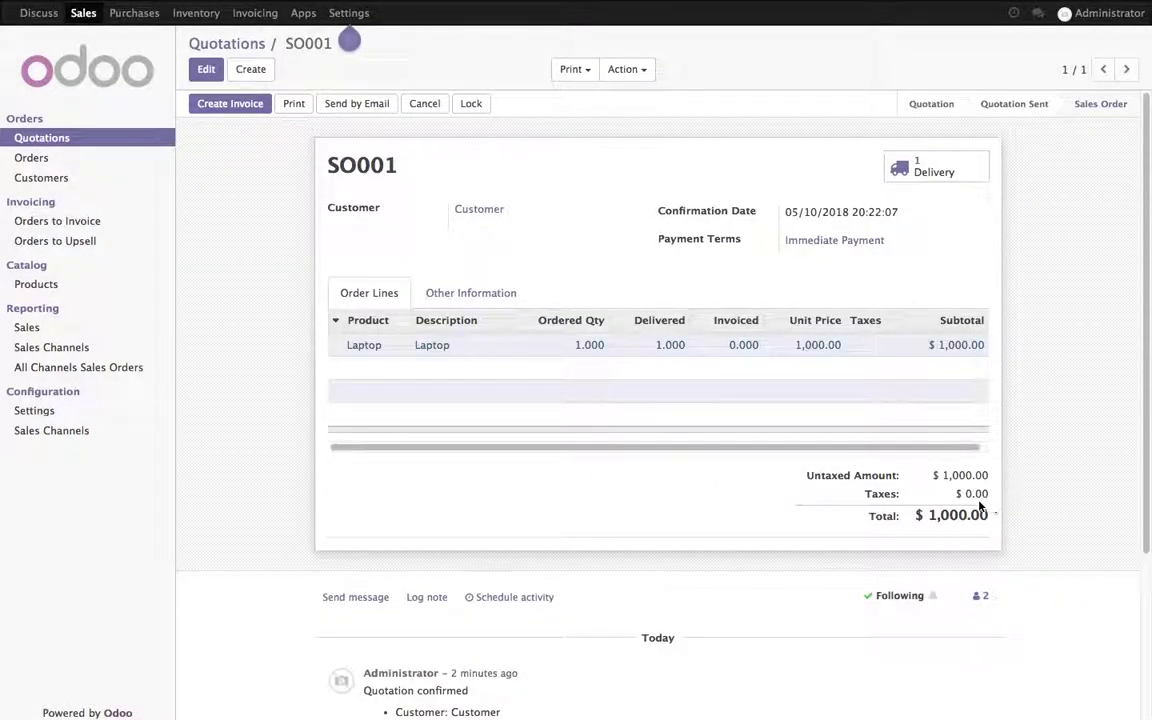
{"action": "left_click", "coordinate": [975, 172]}
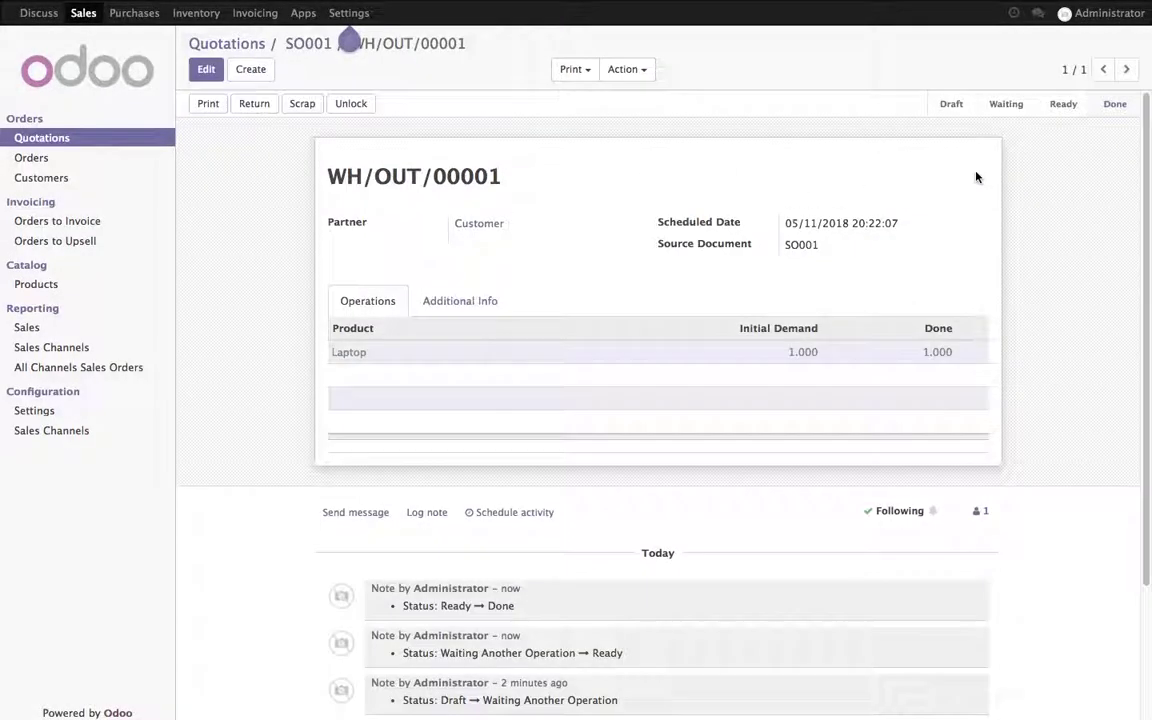
{"action": "left_click", "coordinate": [308, 43]}
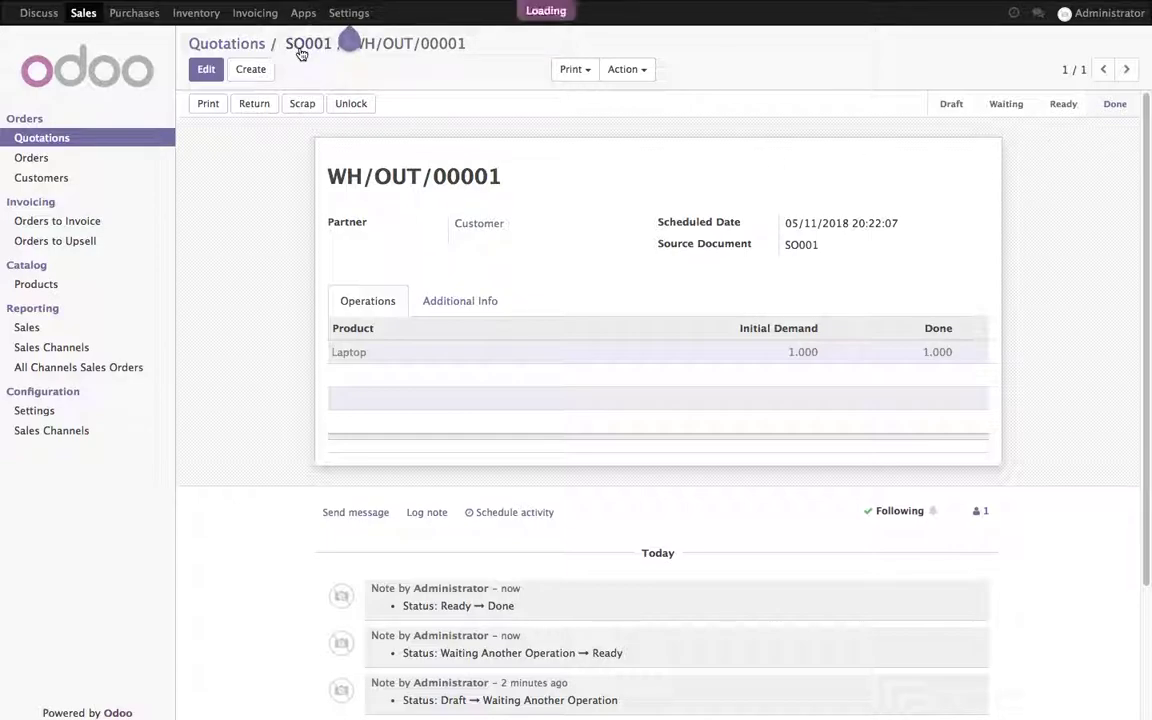
Create a customer invoice from SO001 for the invoiceable lines with down payments deducted, and validate it.
{"action": "left_click", "coordinate": [240, 75]}
{"action": "left_click", "coordinate": [243, 74]}
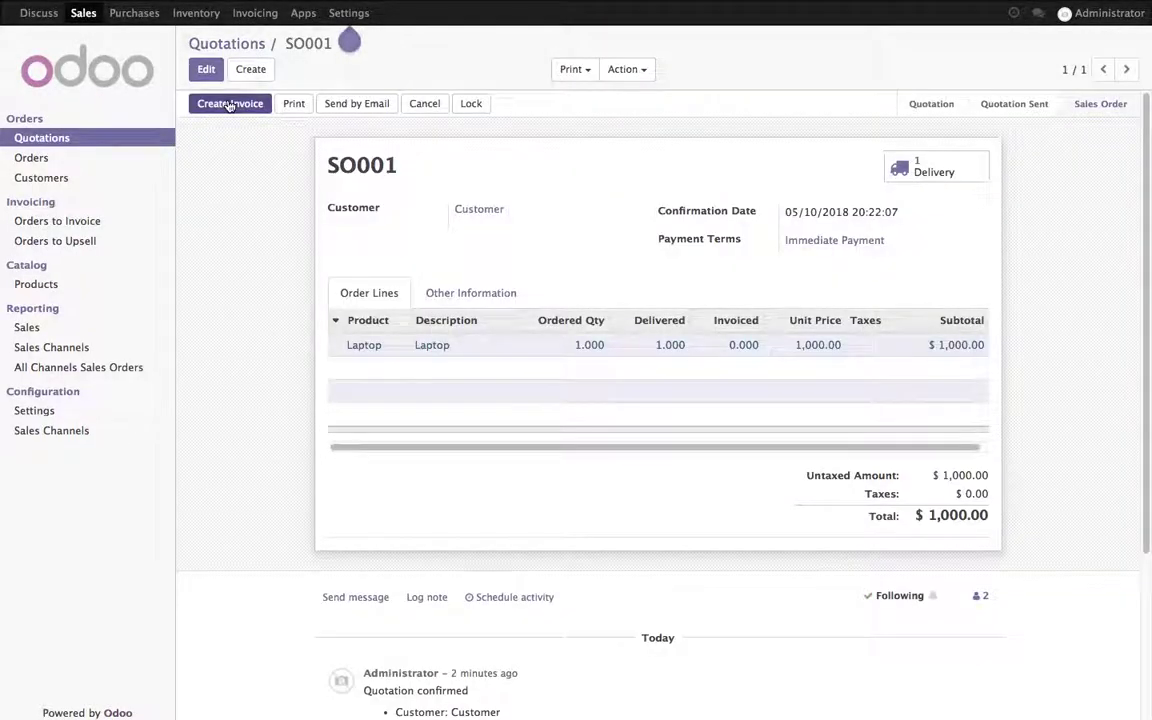
{"action": "left_click", "coordinate": [232, 104]}
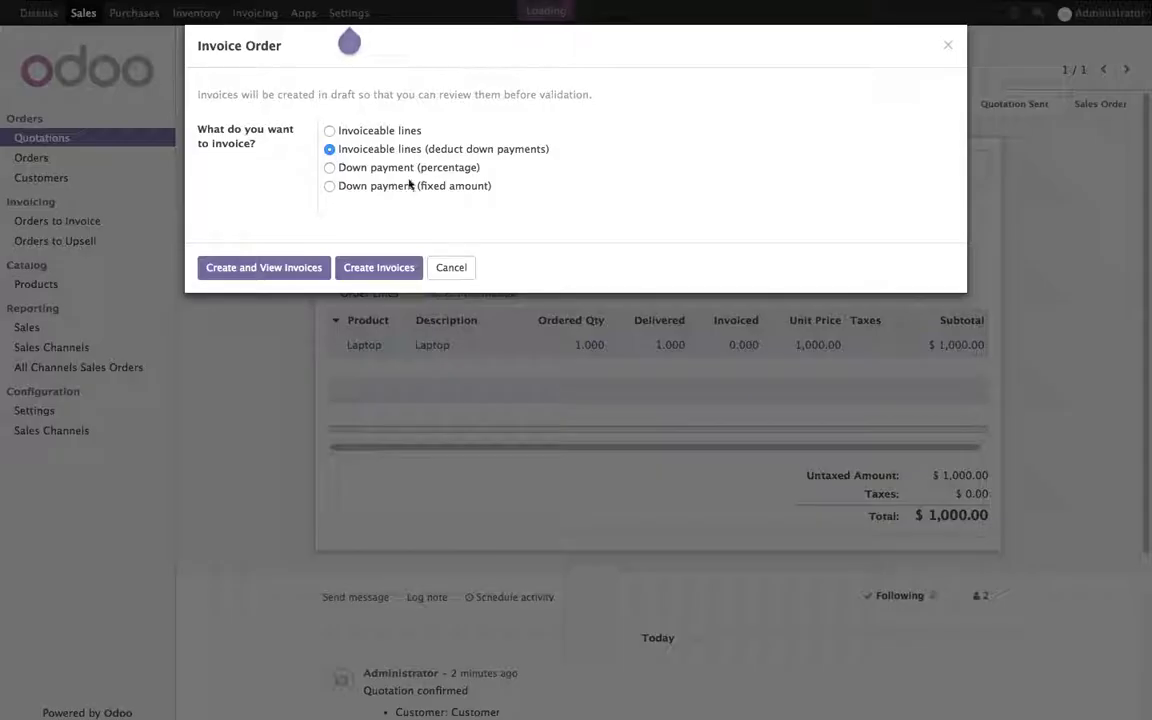
{"action": "left_click", "coordinate": [300, 267]}
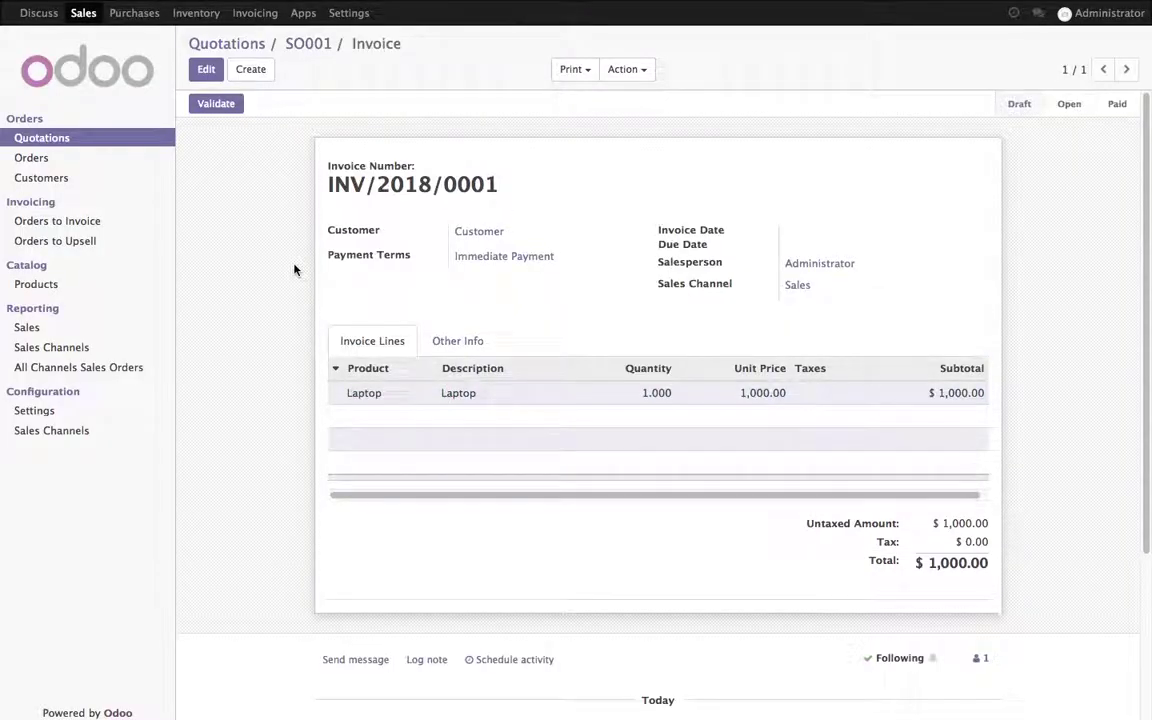
{"action": "left_click", "coordinate": [240, 107]}
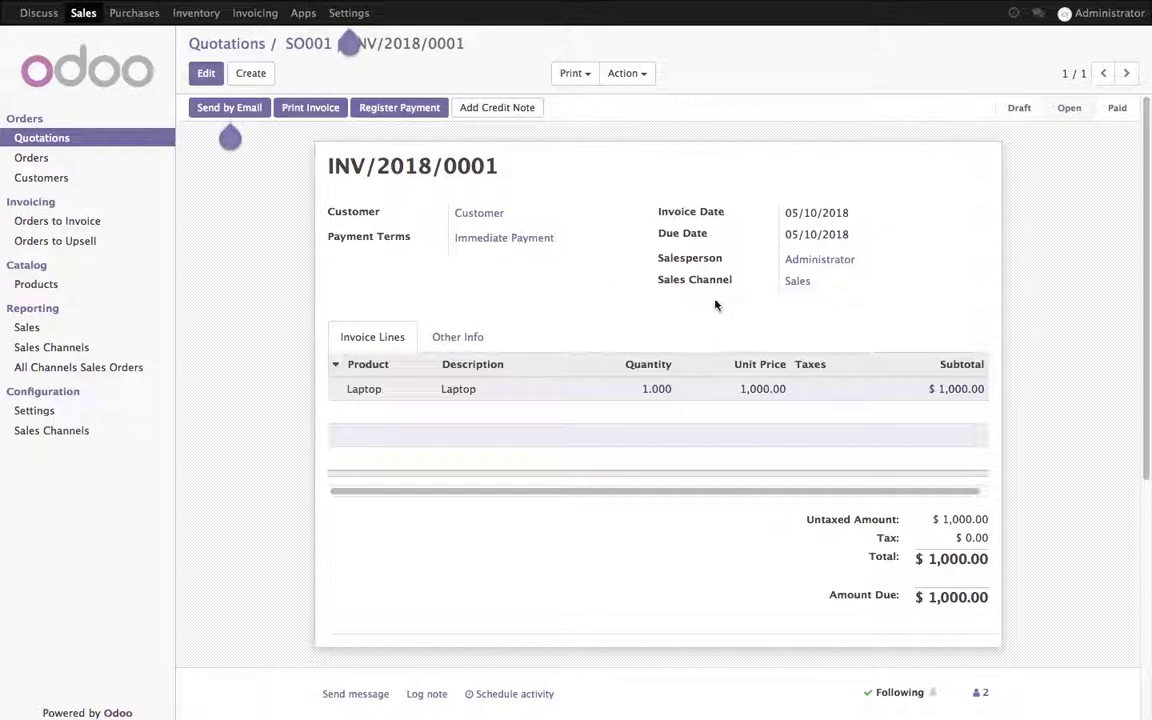
{"action": "left_click", "coordinate": [228, 45]}
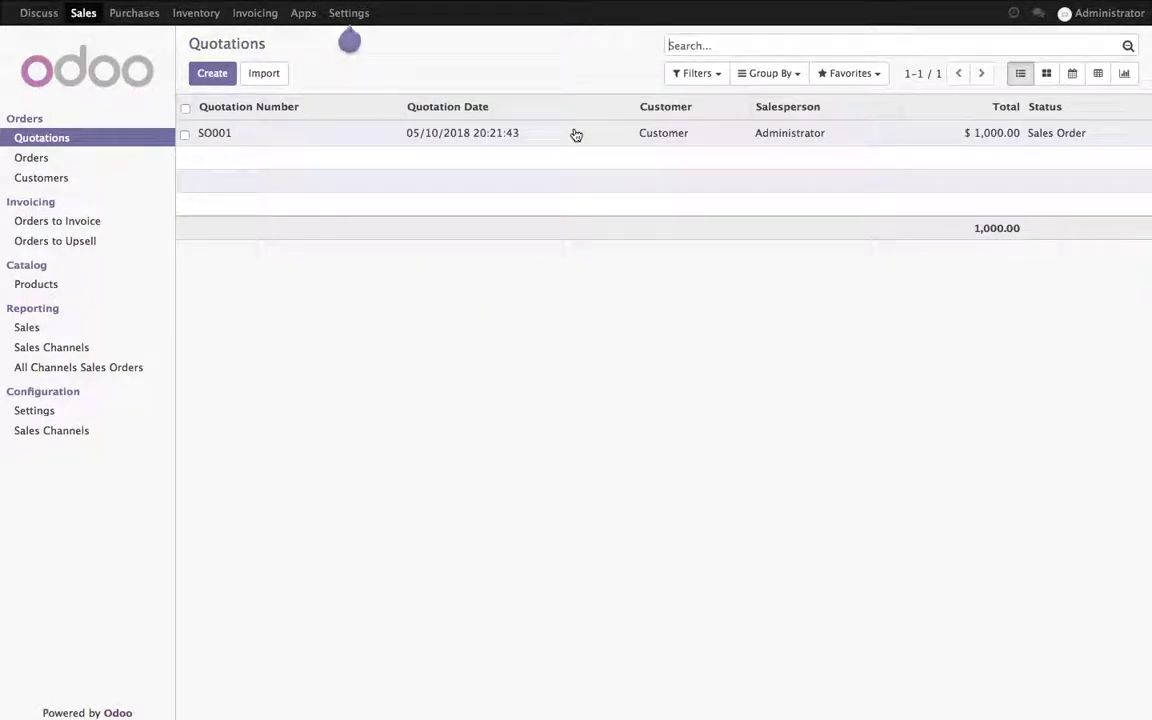